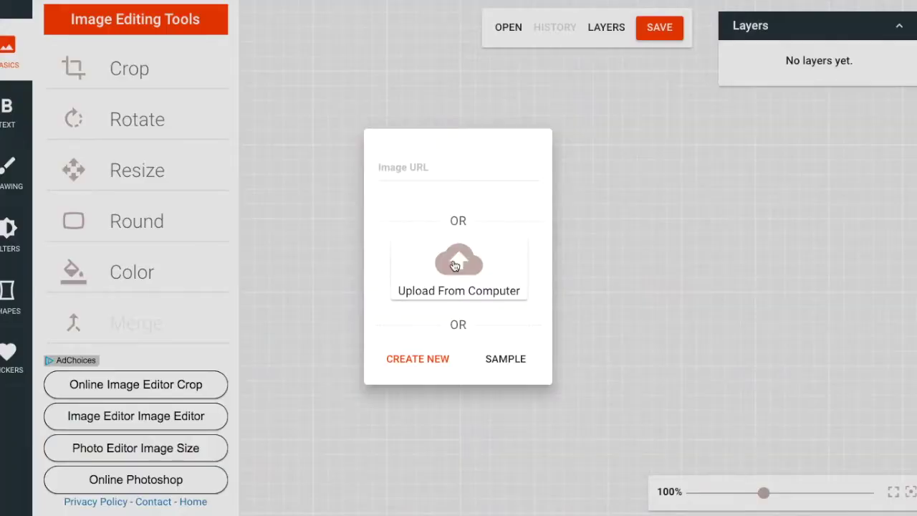
- Upload the winking man's photo from Downloads onto the canvas as the Main Image
{"action": "left_click", "coordinate": [454, 273]}
{"action": "scroll", "coordinate": [483, 76], "scroll_direction": "down", "scroll_amount": 3}
{"action": "scroll", "coordinate": [483, 76], "scroll_direction": "down", "scroll_amount": 3}
{"action": "scroll", "coordinate": [483, 76], "scroll_direction": "down", "scroll_amount": 2}
{"action": "left_click", "coordinate": [350, 115]}
{"action": "left_click", "coordinate": [662, 280]}
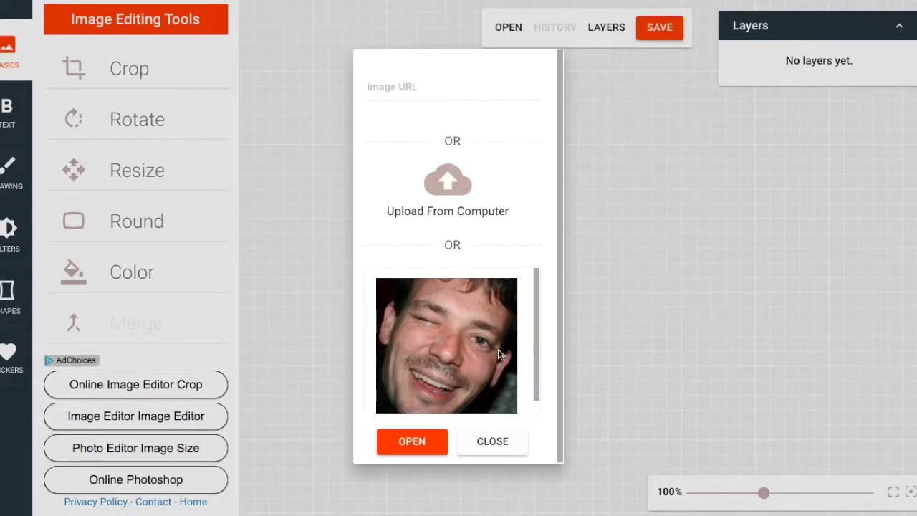
{"action": "left_click", "coordinate": [422, 442]}
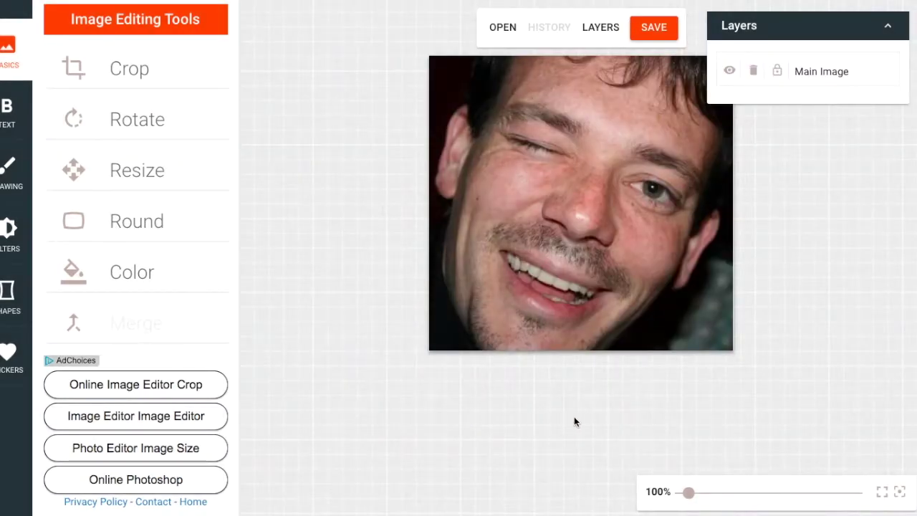
- Zoom in on the photo and hide the Layers list
{"action": "left_click_drag", "start_coordinate": [688, 493], "coordinate": [695, 495]}
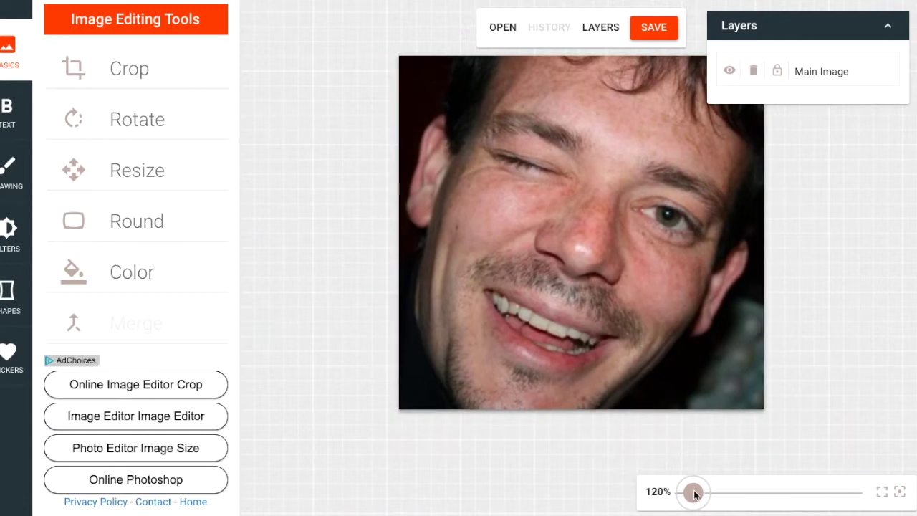
{"action": "left_click", "coordinate": [599, 29]}
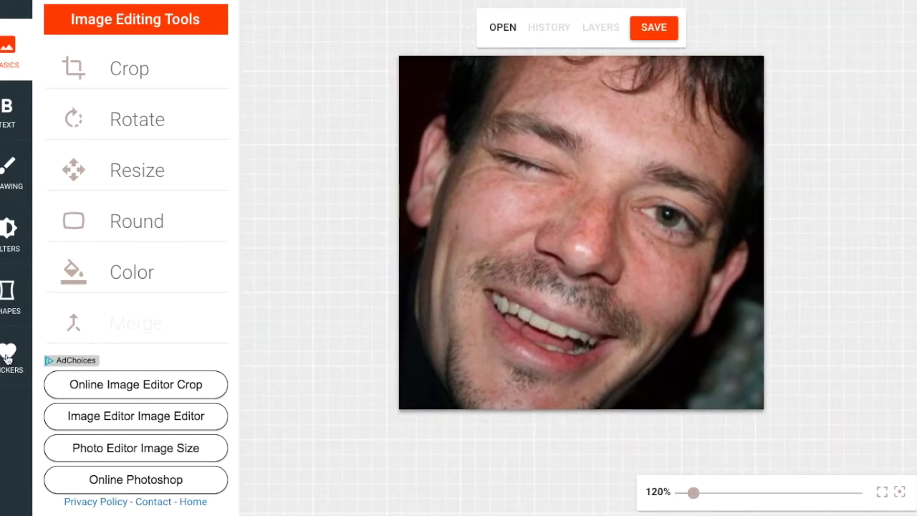
{"action": "left_click", "coordinate": [6, 356]}
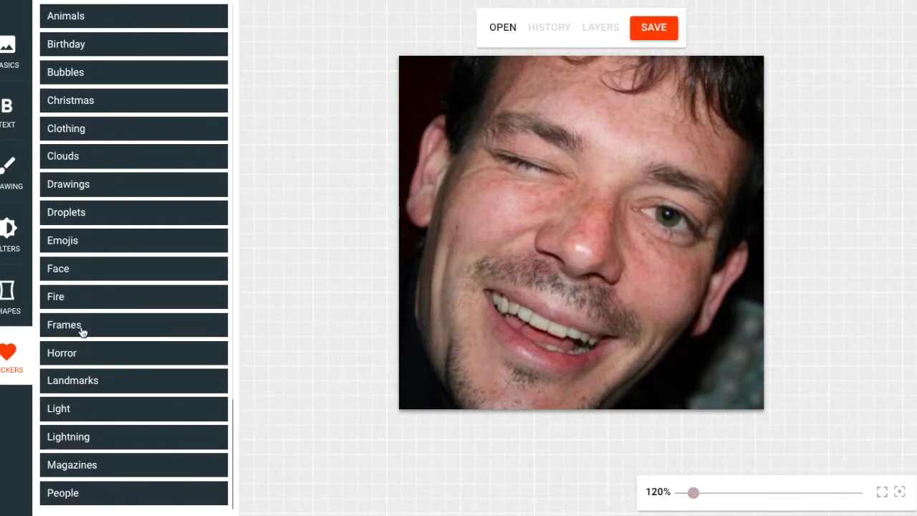
- Open the Face sticker category and browse its beards, glasses, wigs and eye overlays
{"action": "left_click", "coordinate": [81, 277]}
{"action": "scroll", "coordinate": [148, 311], "scroll_direction": "down", "scroll_amount": 5}
{"action": "scroll", "coordinate": [146, 321], "scroll_direction": "down", "scroll_amount": 5}
{"action": "scroll", "coordinate": [146, 321], "scroll_direction": "down", "scroll_amount": 5}
{"action": "scroll", "coordinate": [146, 321], "scroll_direction": "down", "scroll_amount": 5}
{"action": "scroll", "coordinate": [146, 322], "scroll_direction": "down", "scroll_amount": 5}
{"action": "scroll", "coordinate": [146, 321], "scroll_direction": "down", "scroll_amount": 5}
{"action": "scroll", "coordinate": [146, 322], "scroll_direction": "down", "scroll_amount": 5}
{"action": "scroll", "coordinate": [146, 321], "scroll_direction": "down", "scroll_amount": 5}
{"action": "scroll", "coordinate": [146, 322], "scroll_direction": "down", "scroll_amount": 5}
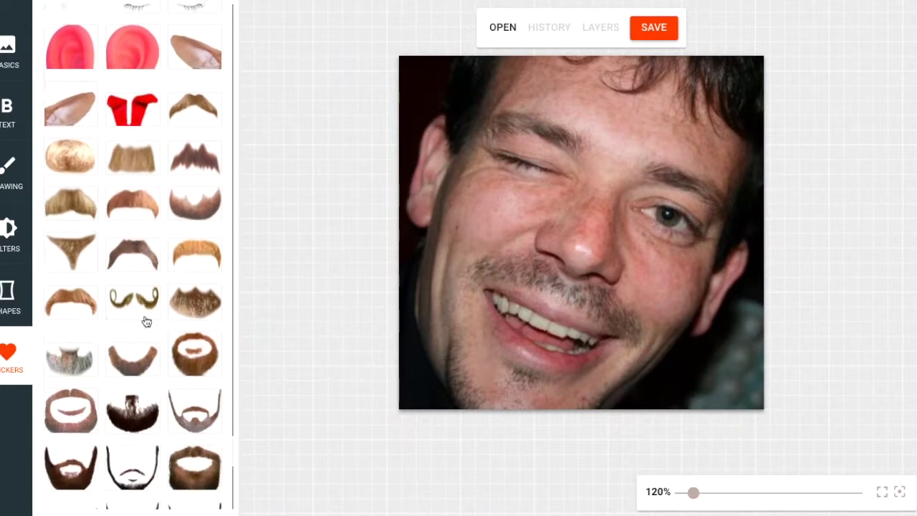
{"action": "scroll", "coordinate": [146, 322], "scroll_direction": "down", "scroll_amount": 5}
{"action": "scroll", "coordinate": [146, 322], "scroll_direction": "down", "scroll_amount": 3}
{"action": "scroll", "coordinate": [146, 322], "scroll_direction": "down", "scroll_amount": 3}
{"action": "scroll", "coordinate": [146, 322], "scroll_direction": "up", "scroll_amount": 3}
{"action": "scroll", "coordinate": [146, 321], "scroll_direction": "up", "scroll_amount": 3}
{"action": "scroll", "coordinate": [146, 321], "scroll_direction": "up", "scroll_amount": 3}
{"action": "scroll", "coordinate": [146, 321], "scroll_direction": "up", "scroll_amount": 3}
{"action": "scroll", "coordinate": [146, 322], "scroll_direction": "down", "scroll_amount": 4}
{"action": "scroll", "coordinate": [146, 321], "scroll_direction": "down", "scroll_amount": 3}
{"action": "scroll", "coordinate": [146, 321], "scroll_direction": "down", "scroll_amount": 1}
{"action": "scroll", "coordinate": [146, 321], "scroll_direction": "up", "scroll_amount": 1}
{"action": "scroll", "coordinate": [146, 322], "scroll_direction": "down", "scroll_amount": 2}
{"action": "scroll", "coordinate": [146, 321], "scroll_direction": "down", "scroll_amount": 1}
{"action": "scroll", "coordinate": [146, 321], "scroll_direction": "down", "scroll_amount": 2}
{"action": "scroll", "coordinate": [146, 322], "scroll_direction": "down", "scroll_amount": 2}
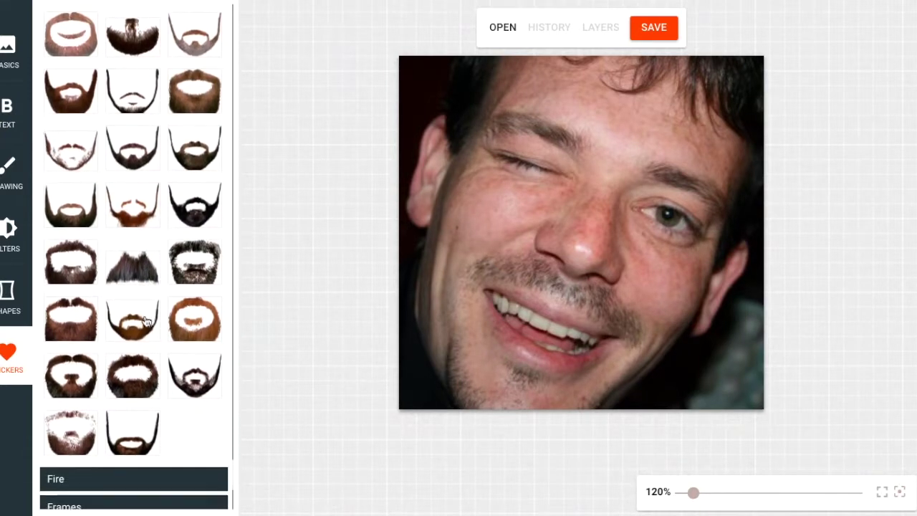
{"action": "scroll", "coordinate": [146, 322], "scroll_direction": "up", "scroll_amount": 1}
{"action": "scroll", "coordinate": [146, 322], "scroll_direction": "up", "scroll_amount": 5}
{"action": "scroll", "coordinate": [146, 322], "scroll_direction": "up", "scroll_amount": 2}
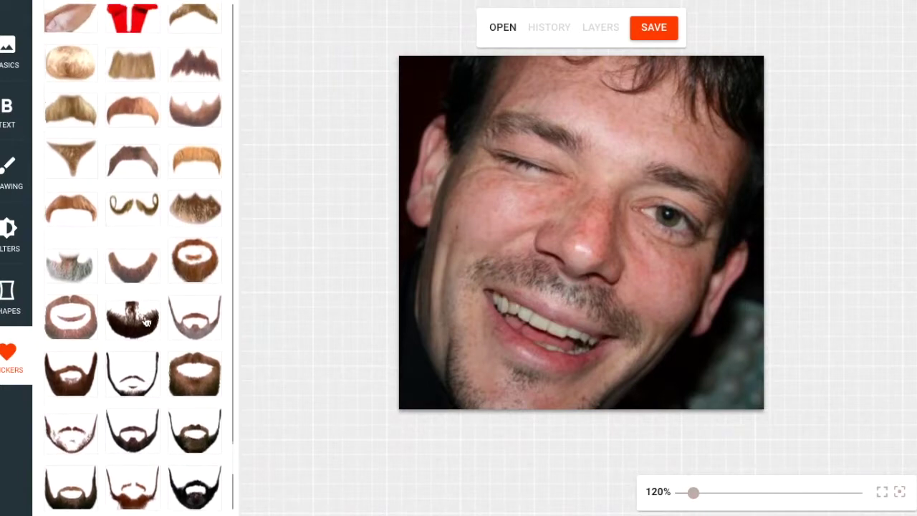
{"action": "scroll", "coordinate": [146, 322], "scroll_direction": "up", "scroll_amount": 3}
{"action": "scroll", "coordinate": [146, 321], "scroll_direction": "up", "scroll_amount": 1}
{"action": "scroll", "coordinate": [146, 322], "scroll_direction": "up", "scroll_amount": 1}
{"action": "scroll", "coordinate": [146, 321], "scroll_direction": "up", "scroll_amount": 5}
{"action": "scroll", "coordinate": [147, 321], "scroll_direction": "up", "scroll_amount": 3}
{"action": "scroll", "coordinate": [146, 322], "scroll_direction": "up", "scroll_amount": 3}
{"action": "scroll", "coordinate": [146, 322], "scroll_direction": "up", "scroll_amount": 5}
{"action": "scroll", "coordinate": [146, 321], "scroll_direction": "up", "scroll_amount": 5}
{"action": "scroll", "coordinate": [146, 322], "scroll_direction": "up", "scroll_amount": 5}
{"action": "scroll", "coordinate": [146, 322], "scroll_direction": "up", "scroll_amount": 5}
{"action": "scroll", "coordinate": [146, 321], "scroll_direction": "up", "scroll_amount": 3}
{"action": "scroll", "coordinate": [146, 322], "scroll_direction": "up", "scroll_amount": 5}
{"action": "scroll", "coordinate": [147, 322], "scroll_direction": "up", "scroll_amount": 5}
{"action": "scroll", "coordinate": [146, 322], "scroll_direction": "down", "scroll_amount": 2}
{"action": "scroll", "coordinate": [146, 321], "scroll_direction": "down", "scroll_amount": 5}
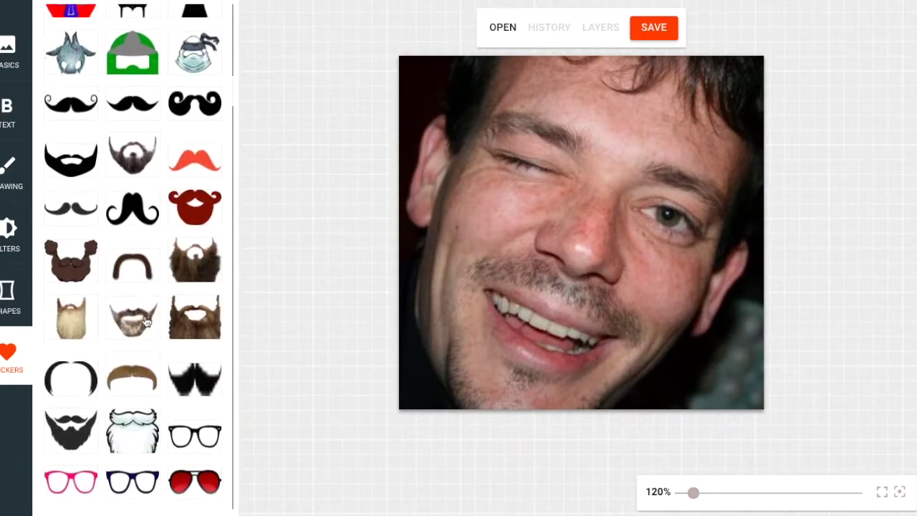
{"action": "scroll", "coordinate": [146, 322], "scroll_direction": "down", "scroll_amount": 1}
- Add the stubble beard sticker, tilt it clockwise and stretch it over mouth and chin
{"action": "left_click", "coordinate": [132, 255]}
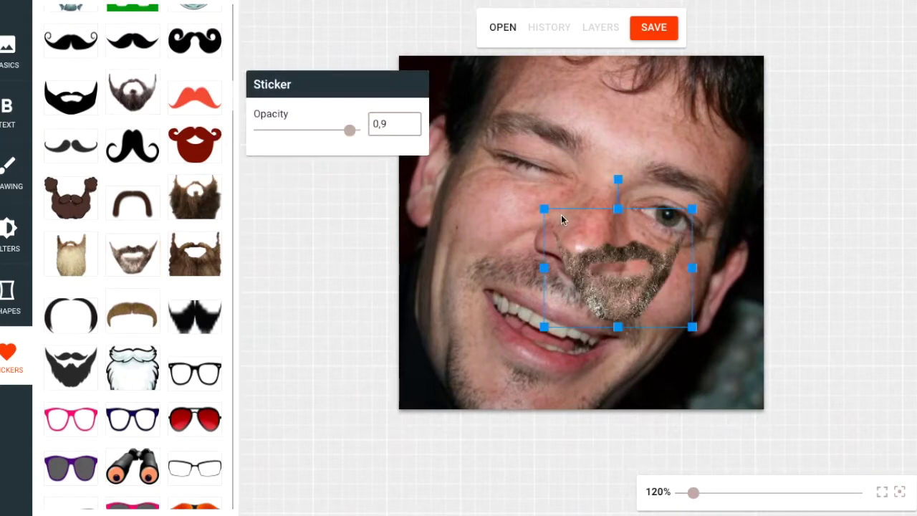
{"action": "left_click_drag", "start_coordinate": [618, 179], "coordinate": [661, 191]}
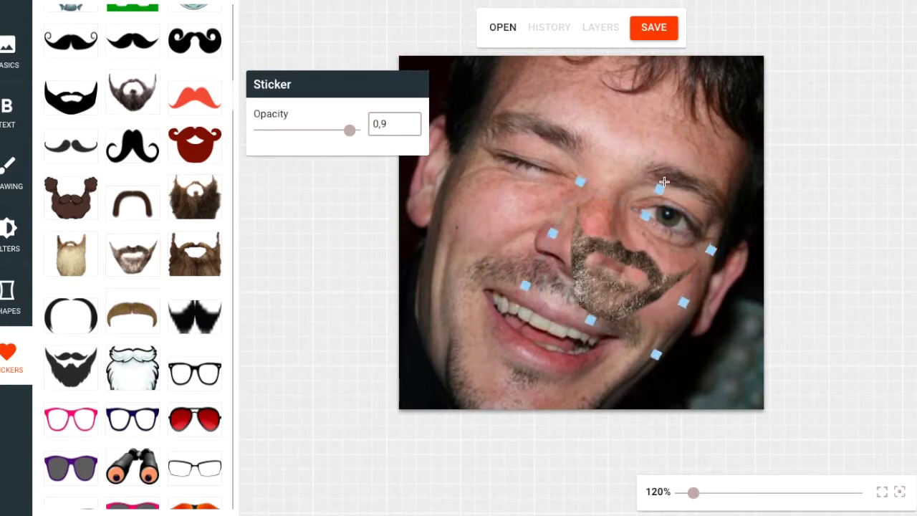
{"action": "left_click_drag", "start_coordinate": [623, 306], "coordinate": [544, 359]}
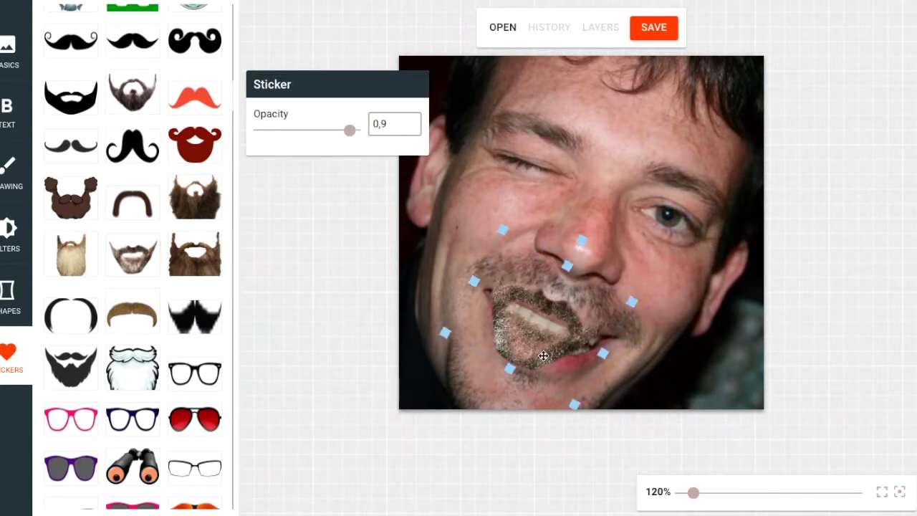
{"action": "left_click_drag", "start_coordinate": [475, 285], "coordinate": [402, 242]}
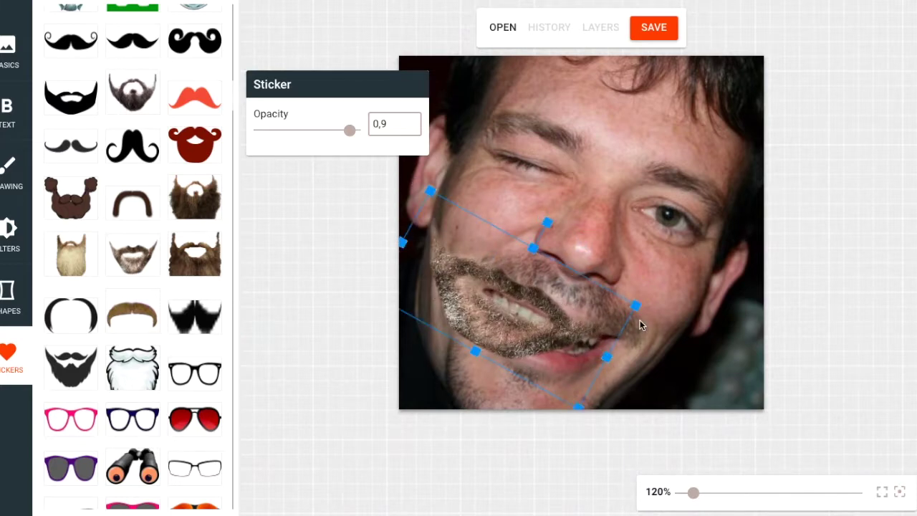
{"action": "left_click_drag", "start_coordinate": [608, 359], "coordinate": [668, 385]}
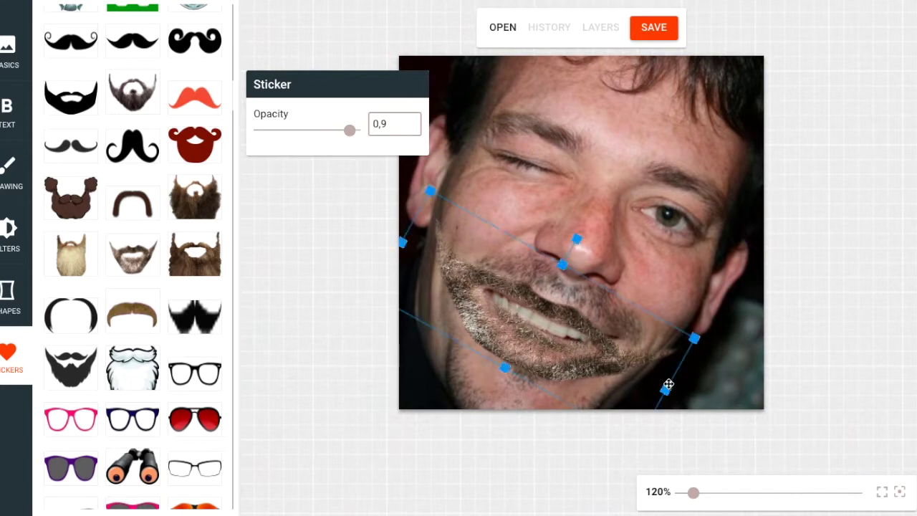
{"action": "left_click_drag", "start_coordinate": [561, 266], "coordinate": [584, 226]}
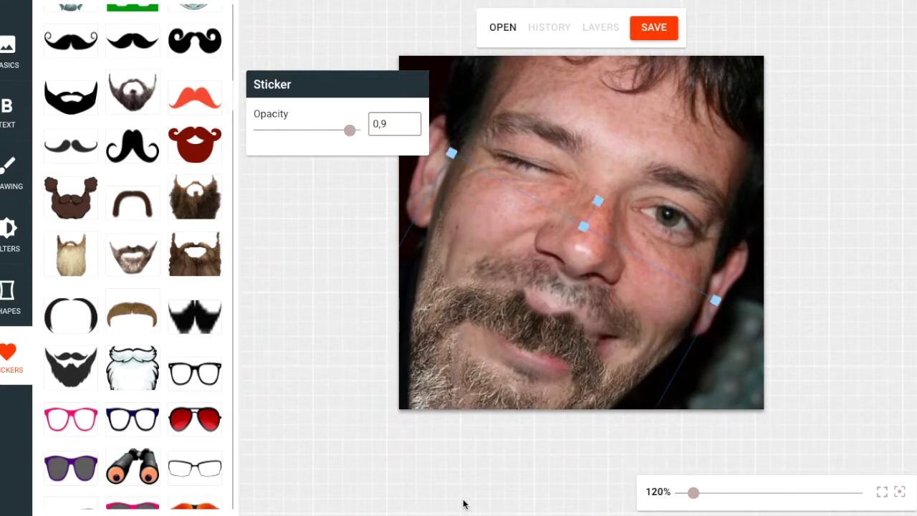
{"action": "left_click_drag", "start_coordinate": [505, 370], "coordinate": [492, 475]}
{"action": "left_click", "coordinate": [497, 367]}
{"action": "left_click_drag", "start_coordinate": [497, 366], "coordinate": [502, 367]}
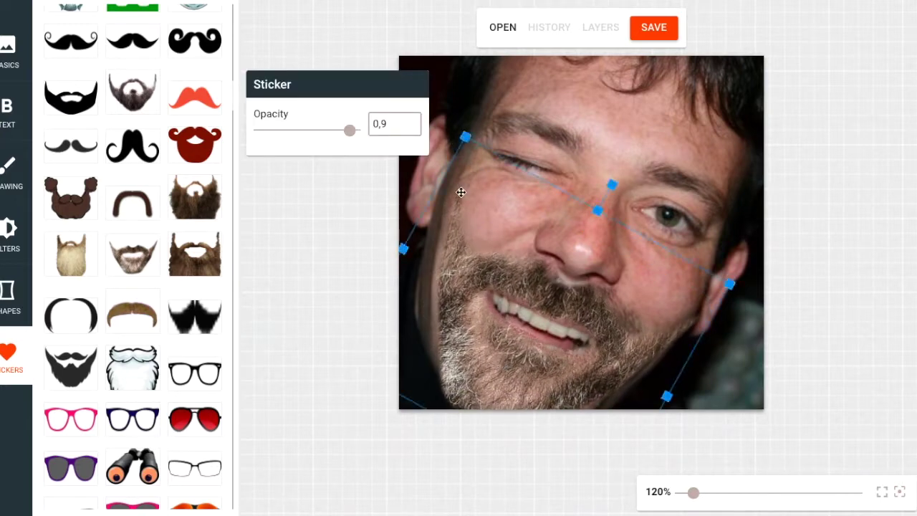
- Slightly rotate, enlarge and nudge the beard so it hugs the jawline
{"action": "left_click_drag", "start_coordinate": [466, 136], "coordinate": [454, 121]}
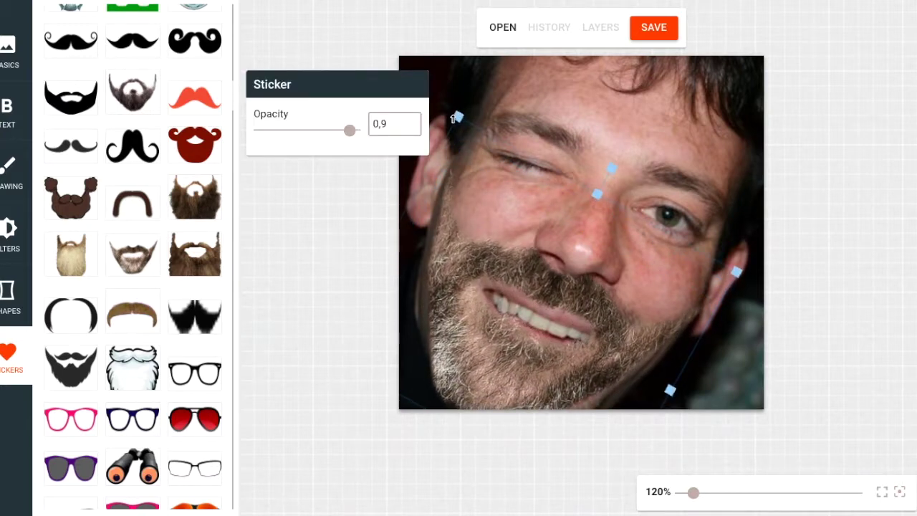
{"action": "left_click_drag", "start_coordinate": [450, 315], "coordinate": [456, 321]}
{"action": "left_click_drag", "start_coordinate": [462, 128], "coordinate": [445, 116]}
{"action": "left_click_drag", "start_coordinate": [478, 344], "coordinate": [479, 351]}
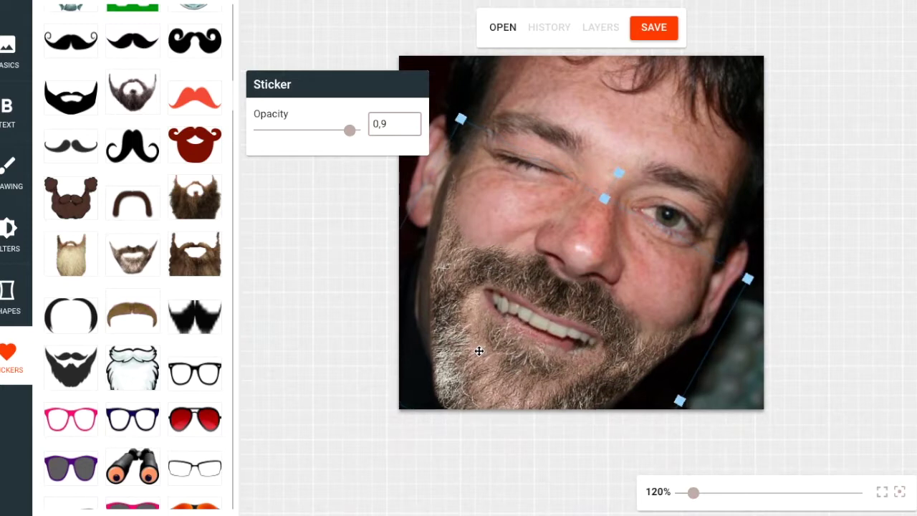
{"action": "left_click_drag", "start_coordinate": [479, 351], "coordinate": [480, 351]}
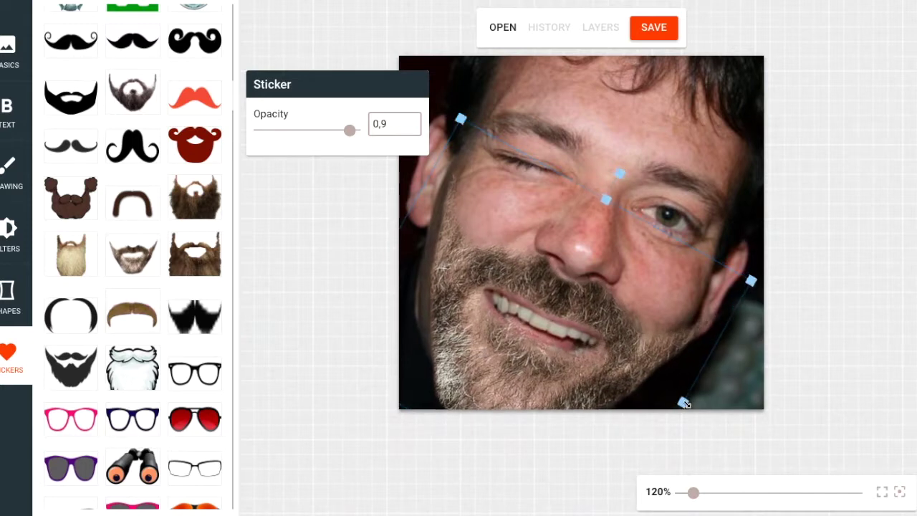
{"action": "left_click_drag", "start_coordinate": [680, 401], "coordinate": [685, 404]}
{"action": "left_click_drag", "start_coordinate": [622, 382], "coordinate": [613, 381]}
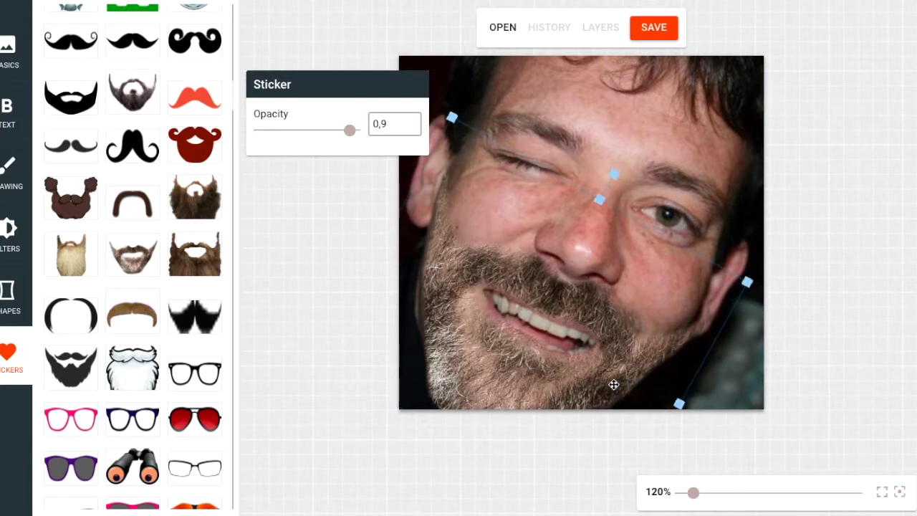
{"action": "left_click_drag", "start_coordinate": [613, 380], "coordinate": [614, 381]}
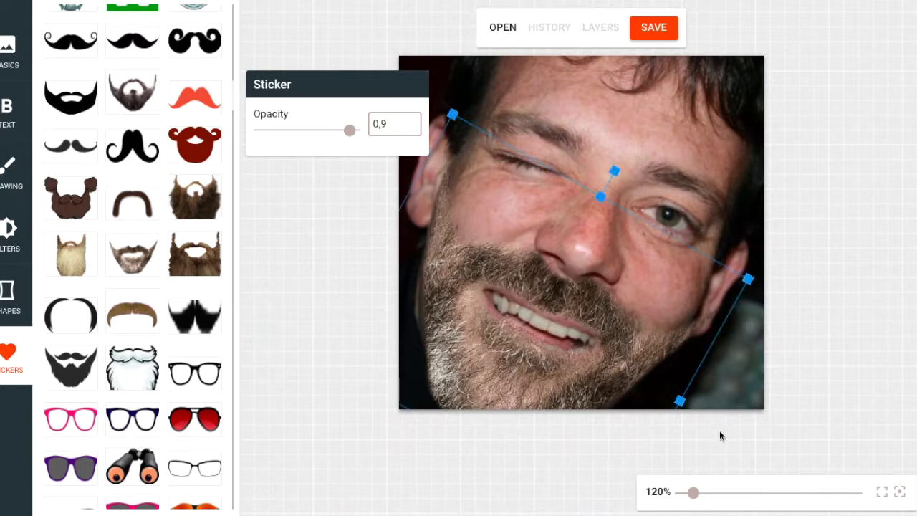
- Tilt and resize the beard to match the tilted face, align it, then deselect
{"action": "left_click_drag", "start_coordinate": [610, 366], "coordinate": [618, 372]}
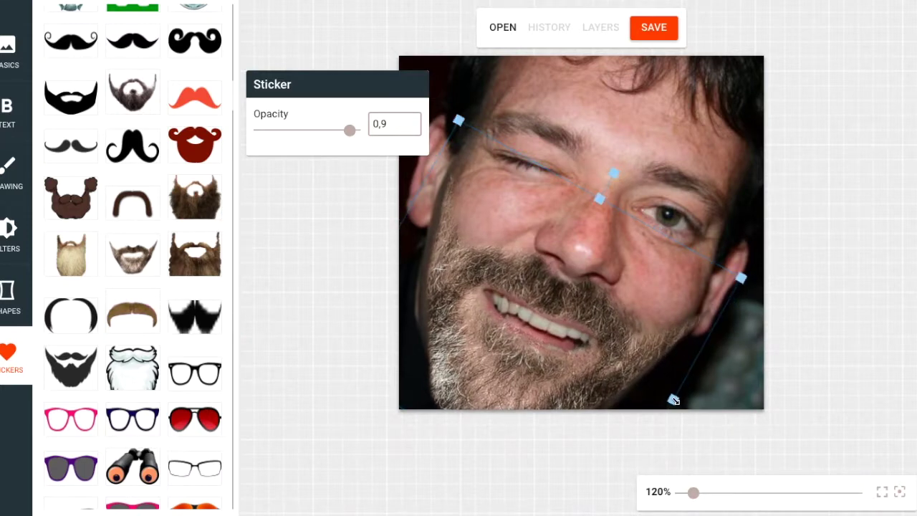
{"action": "left_click_drag", "start_coordinate": [673, 399], "coordinate": [639, 374]}
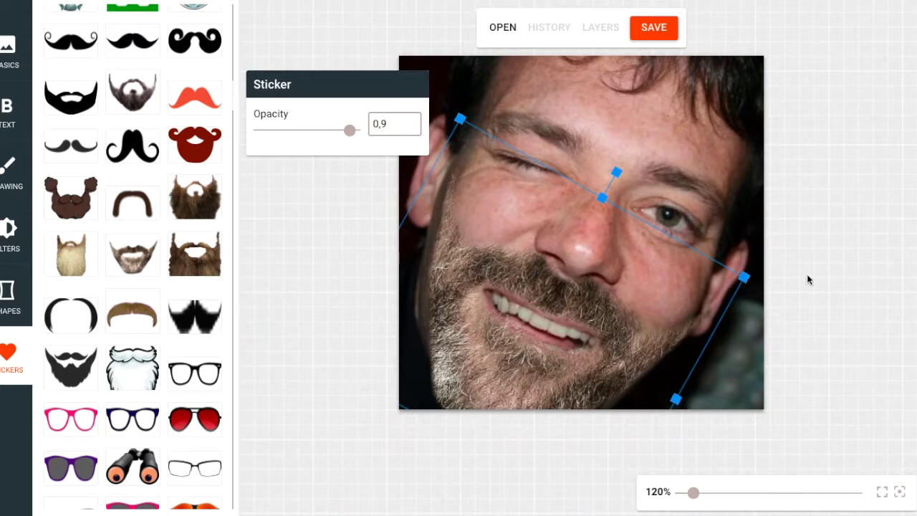
{"action": "left_click_drag", "start_coordinate": [617, 172], "coordinate": [614, 170]}
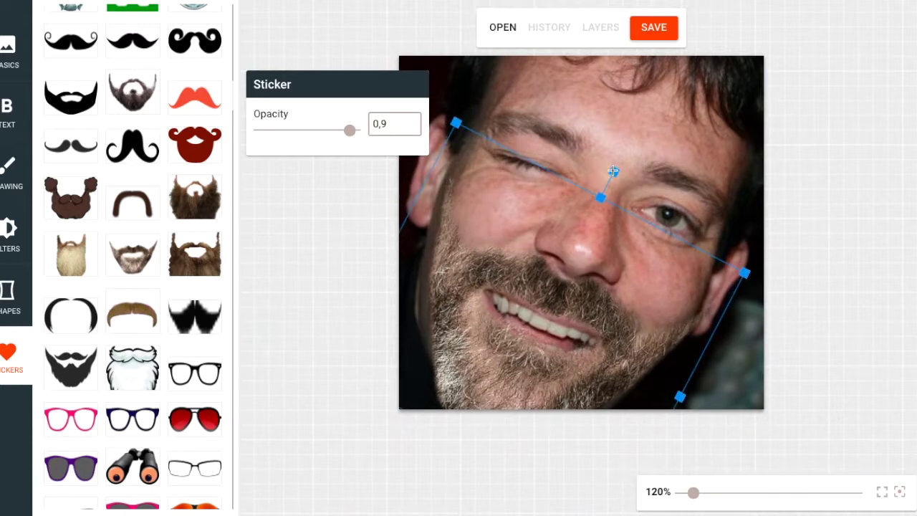
{"action": "left_click_drag", "start_coordinate": [456, 123], "coordinate": [450, 119]}
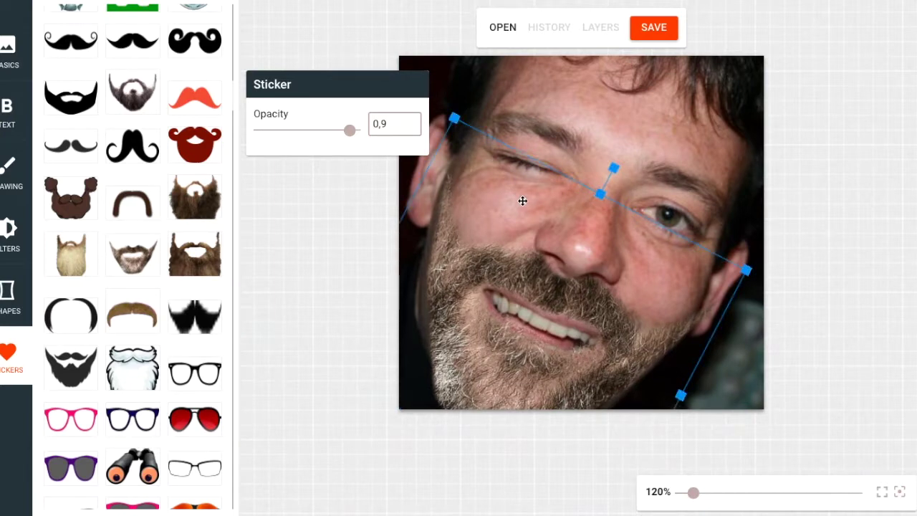
{"action": "left_click_drag", "start_coordinate": [520, 287], "coordinate": [522, 289]}
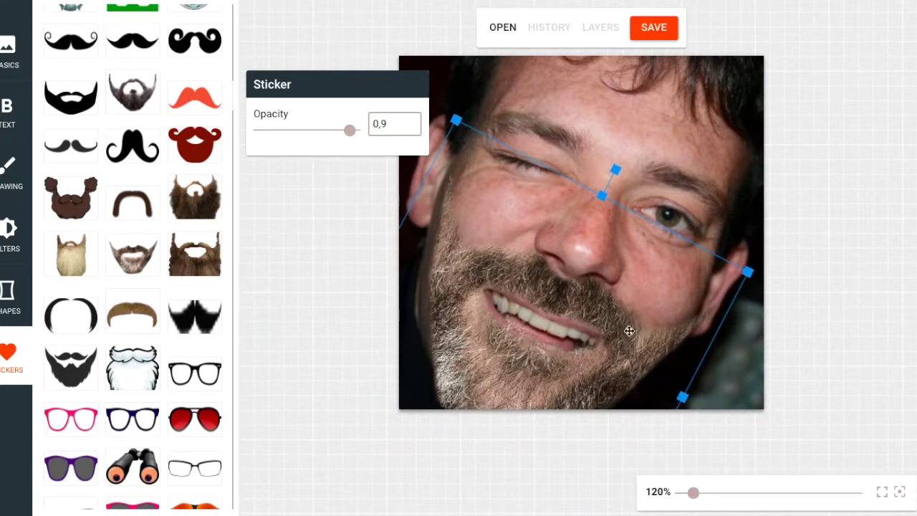
{"action": "left_click_drag", "start_coordinate": [684, 399], "coordinate": [681, 399]}
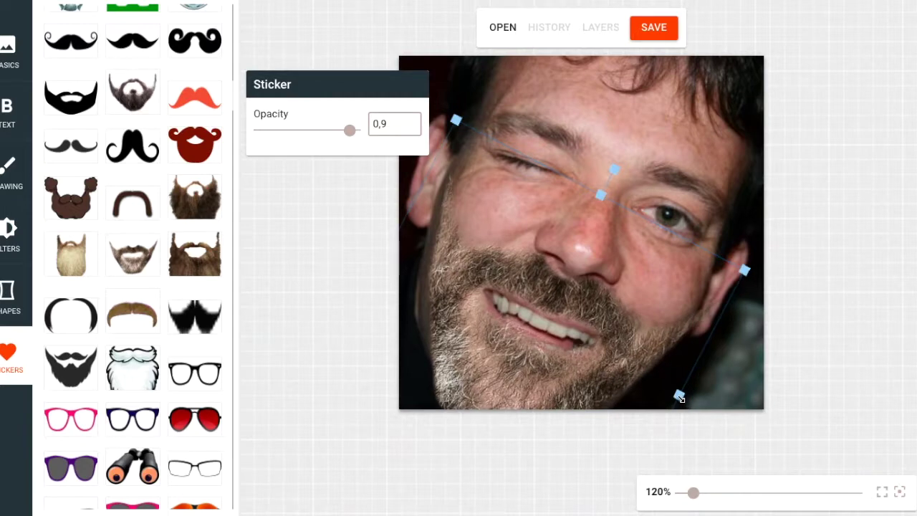
{"action": "left_click_drag", "start_coordinate": [682, 399], "coordinate": [677, 396]}
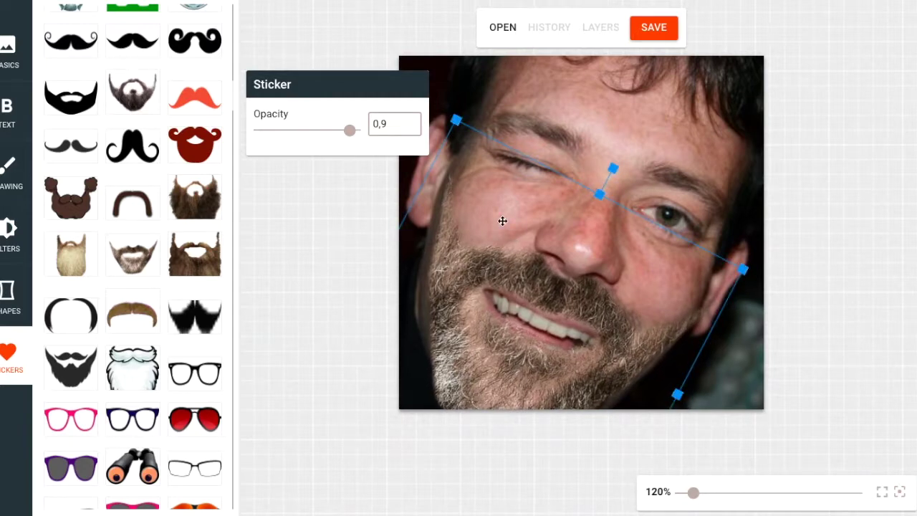
{"action": "left_click_drag", "start_coordinate": [502, 221], "coordinate": [500, 219]}
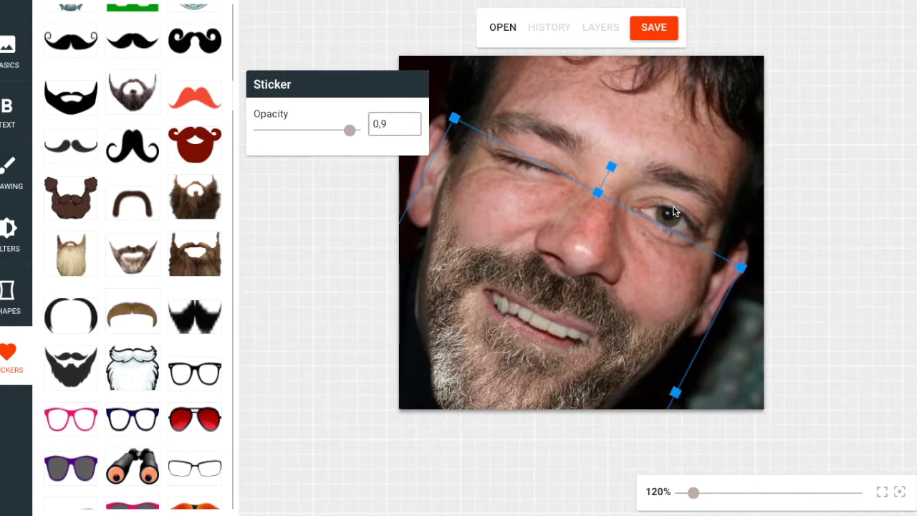
{"action": "left_click", "coordinate": [834, 146]}
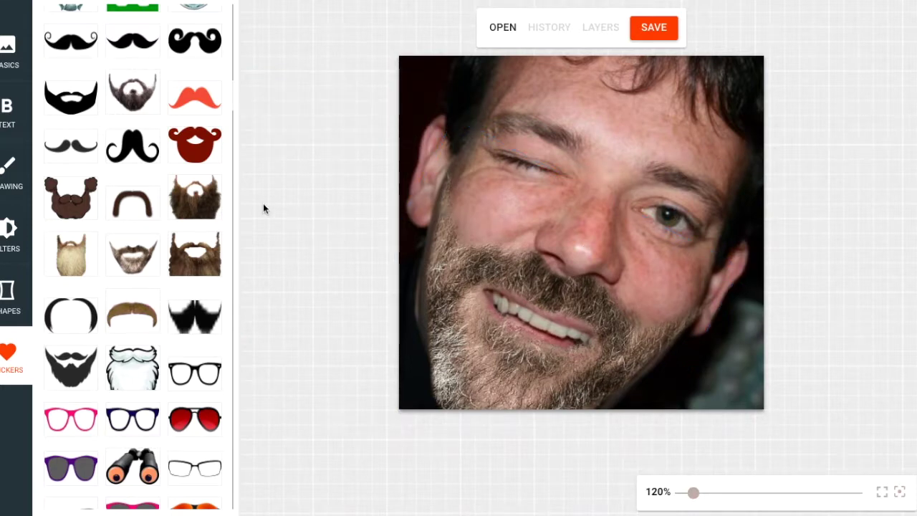
- Scroll the stickers to the glasses and add the thin gold-rimmed pair
{"action": "scroll", "coordinate": [145, 328], "scroll_direction": "down", "scroll_amount": 5}
{"action": "scroll", "coordinate": [146, 330], "scroll_direction": "down", "scroll_amount": 3}
{"action": "scroll", "coordinate": [145, 330], "scroll_direction": "up", "scroll_amount": 5}
{"action": "scroll", "coordinate": [146, 331], "scroll_direction": "up", "scroll_amount": 4}
{"action": "scroll", "coordinate": [145, 332], "scroll_direction": "up", "scroll_amount": 3}
{"action": "scroll", "coordinate": [147, 333], "scroll_direction": "down", "scroll_amount": 4}
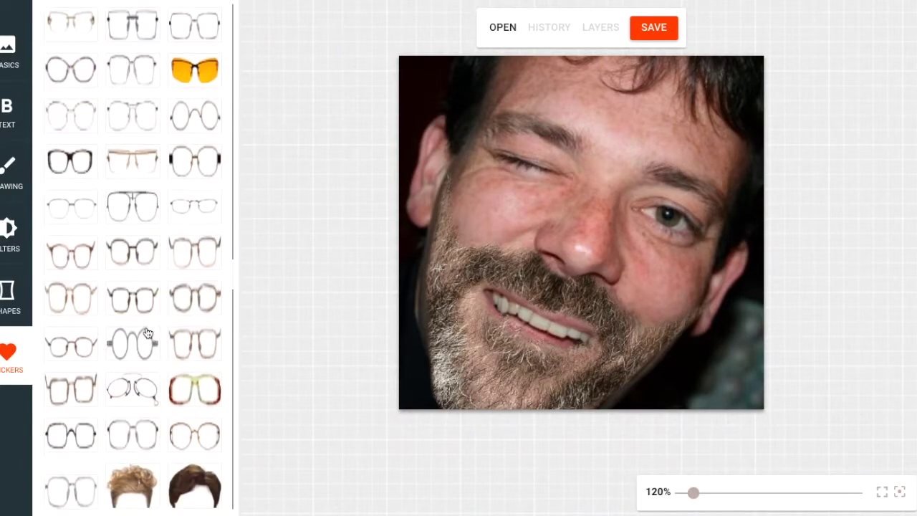
{"action": "scroll", "coordinate": [147, 331], "scroll_direction": "down", "scroll_amount": 3}
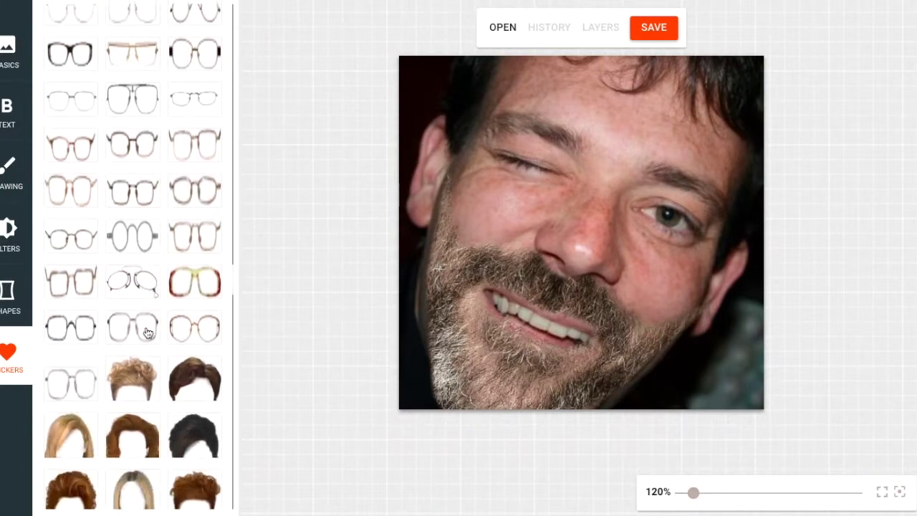
{"action": "left_click", "coordinate": [192, 341]}
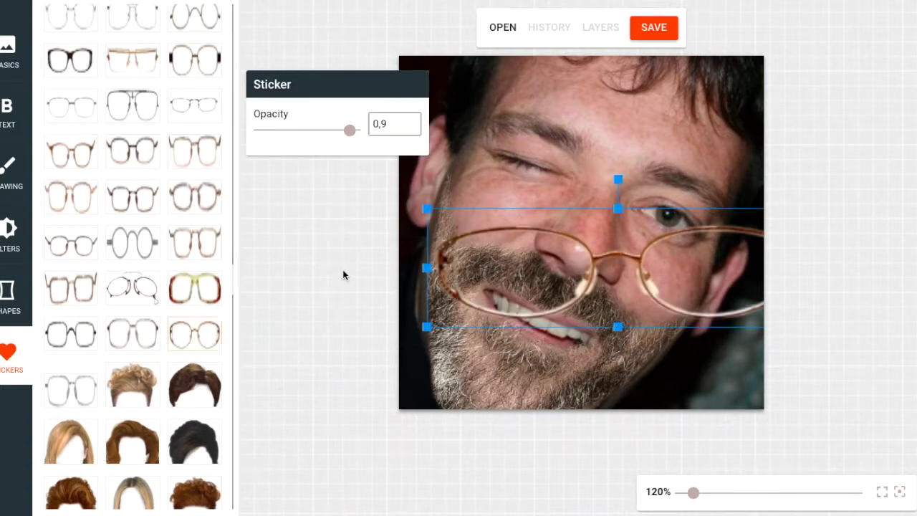
- Tilt, shrink and narrow the gold-rimmed glasses over the eyes, then deselect them
{"action": "left_click_drag", "start_coordinate": [618, 179], "coordinate": [649, 184]}
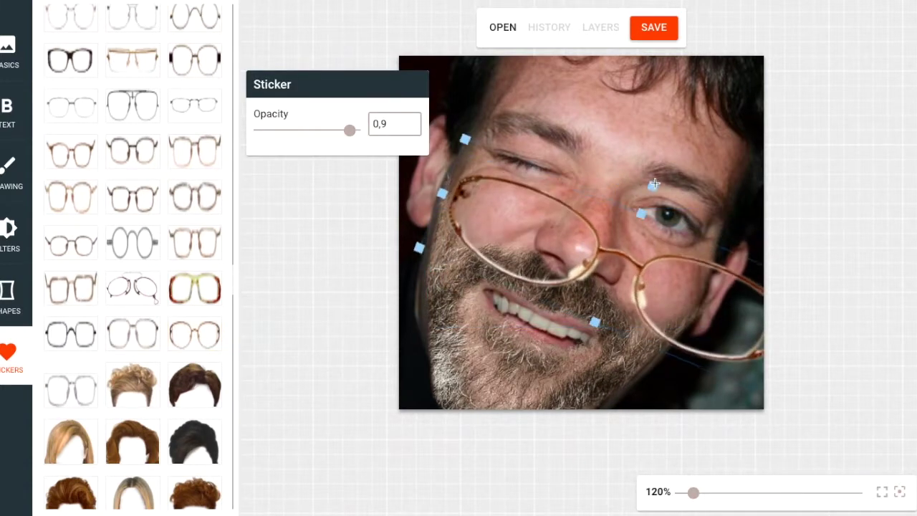
{"action": "mouse_move", "coordinate": [651, 262]}
{"action": "left_mouse_down"}
{"action": "mouse_move", "coordinate": [631, 191]}
{"action": "mouse_move", "coordinate": [603, 184]}
{"action": "left_mouse_up"}
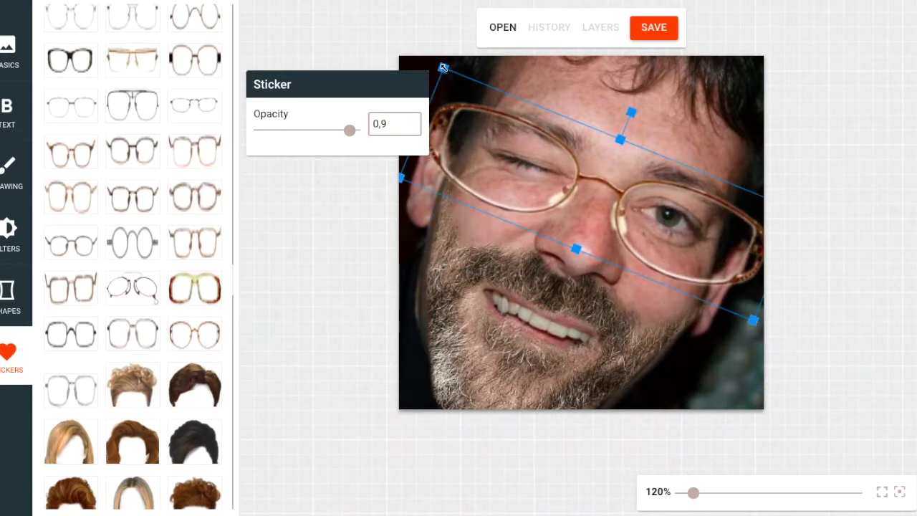
{"action": "left_click_drag", "start_coordinate": [443, 68], "coordinate": [485, 98]}
{"action": "left_click_drag", "start_coordinate": [590, 198], "coordinate": [570, 180]}
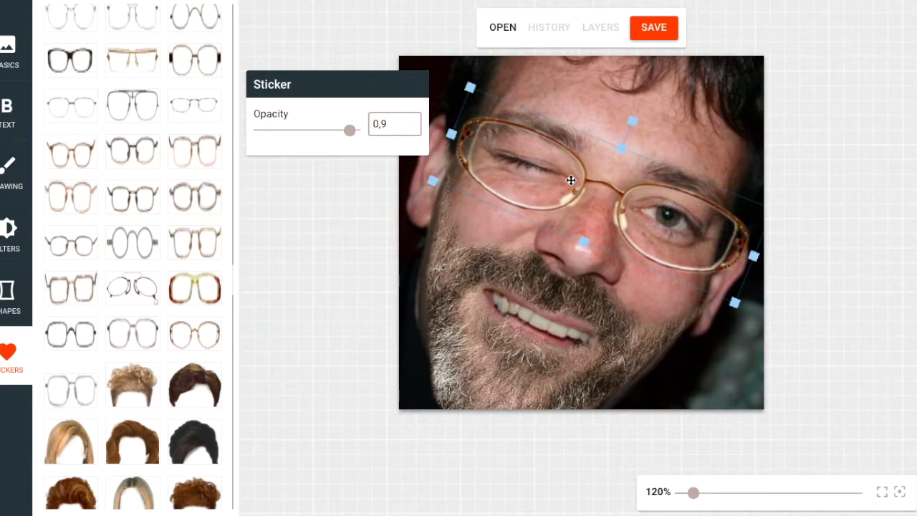
{"action": "left_click_drag", "start_coordinate": [632, 120], "coordinate": [630, 120]}
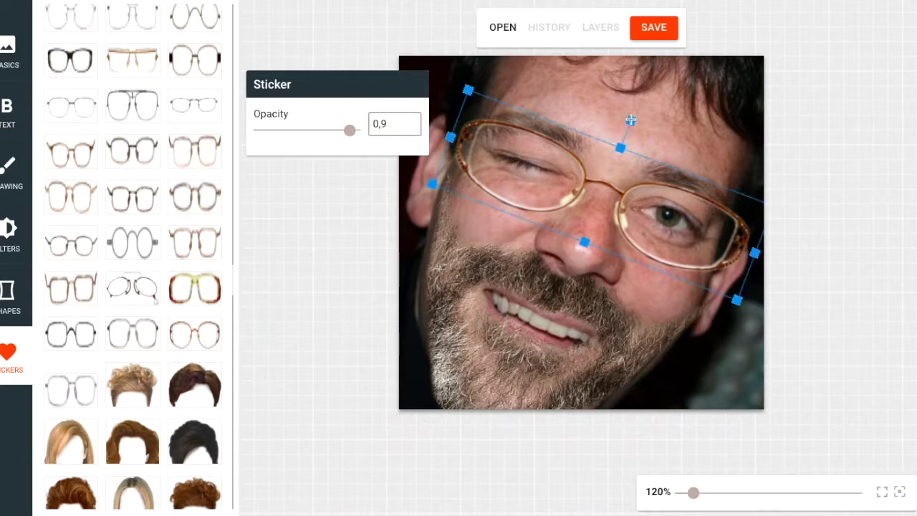
{"action": "left_click_drag", "start_coordinate": [660, 215], "coordinate": [655, 214]}
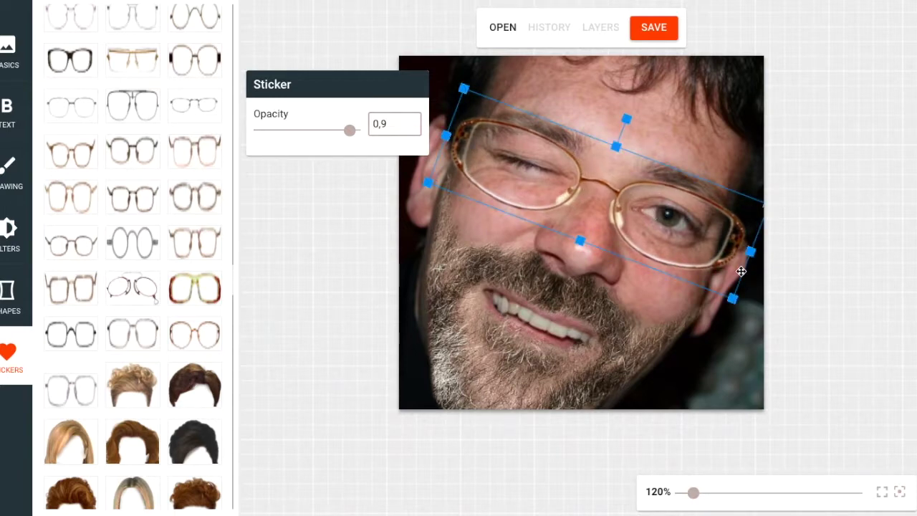
{"action": "left_click_drag", "start_coordinate": [752, 252], "coordinate": [742, 249]}
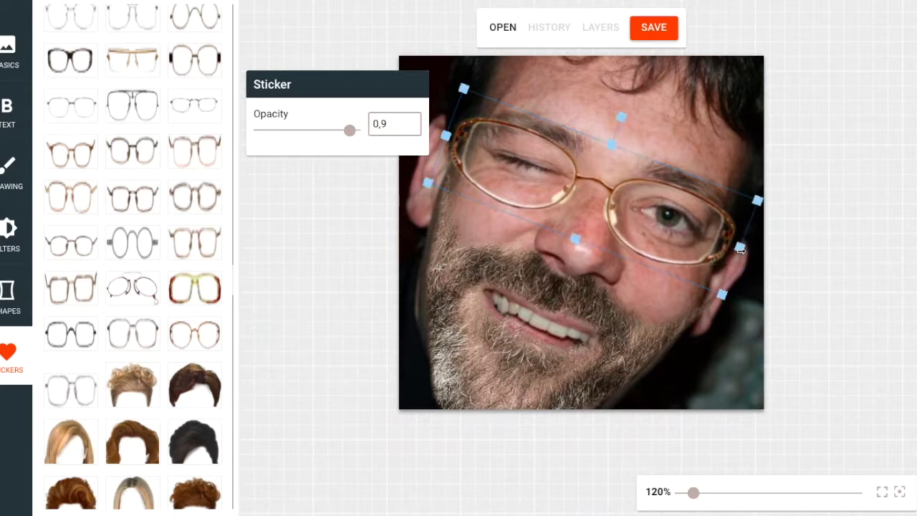
{"action": "left_click_drag", "start_coordinate": [671, 224], "coordinate": [676, 225]}
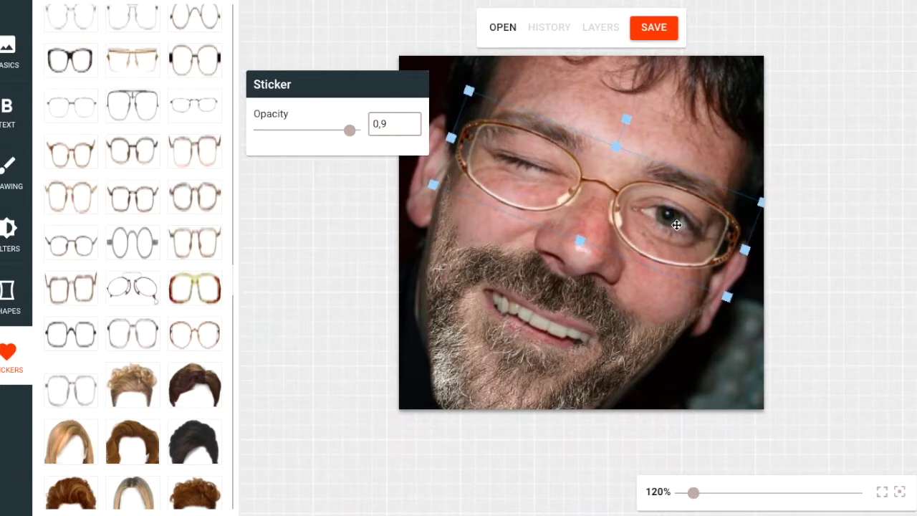
{"action": "left_click_drag", "start_coordinate": [676, 225], "coordinate": [676, 225]}
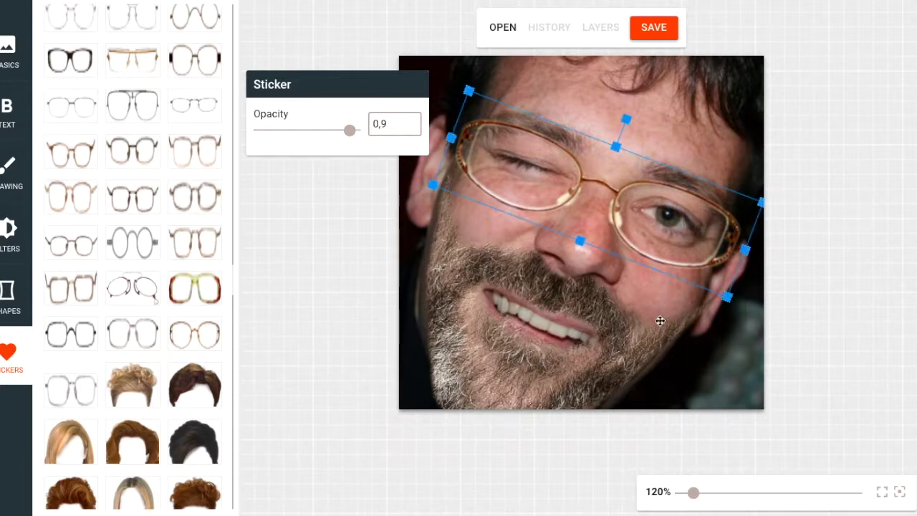
{"action": "left_click_drag", "start_coordinate": [684, 303], "coordinate": [649, 329]}
{"action": "left_click", "coordinate": [727, 82]}
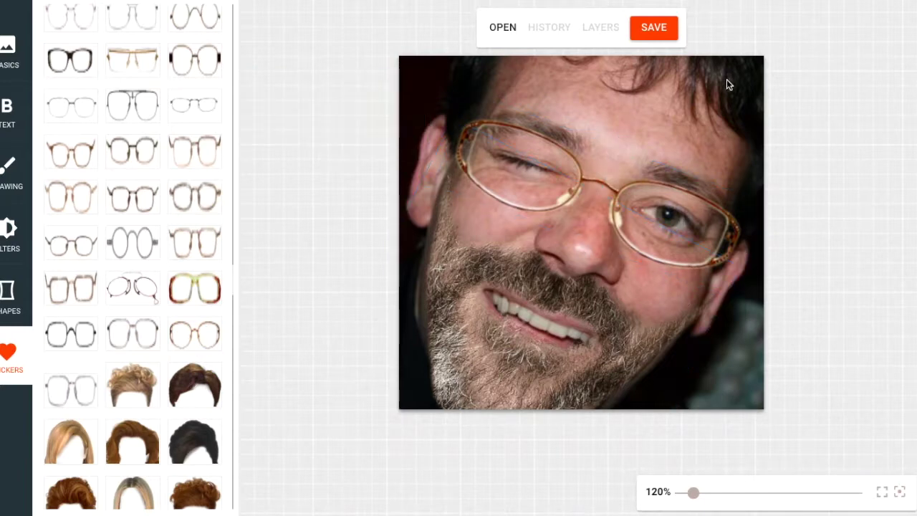
- Browse the sticker list and add a blond hairstyle sticker
{"action": "left_click", "coordinate": [145, 240]}
{"action": "scroll", "coordinate": [154, 365], "scroll_direction": "down", "scroll_amount": 5}
{"action": "scroll", "coordinate": [154, 366], "scroll_direction": "down", "scroll_amount": 5}
{"action": "scroll", "coordinate": [154, 366], "scroll_direction": "down", "scroll_amount": 5}
{"action": "scroll", "coordinate": [154, 365], "scroll_direction": "down", "scroll_amount": 3}
{"action": "scroll", "coordinate": [155, 365], "scroll_direction": "down", "scroll_amount": 3}
{"action": "scroll", "coordinate": [154, 365], "scroll_direction": "down", "scroll_amount": 3}
{"action": "scroll", "coordinate": [154, 365], "scroll_direction": "down", "scroll_amount": 3}
{"action": "scroll", "coordinate": [154, 365], "scroll_direction": "down", "scroll_amount": 5}
{"action": "scroll", "coordinate": [153, 364], "scroll_direction": "up", "scroll_amount": 4}
{"action": "scroll", "coordinate": [153, 364], "scroll_direction": "up", "scroll_amount": 1}
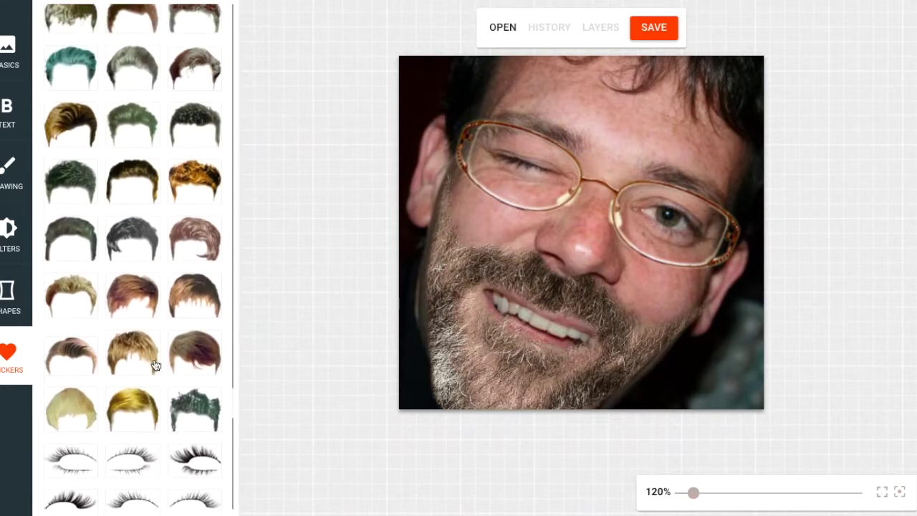
{"action": "left_click", "coordinate": [140, 295]}
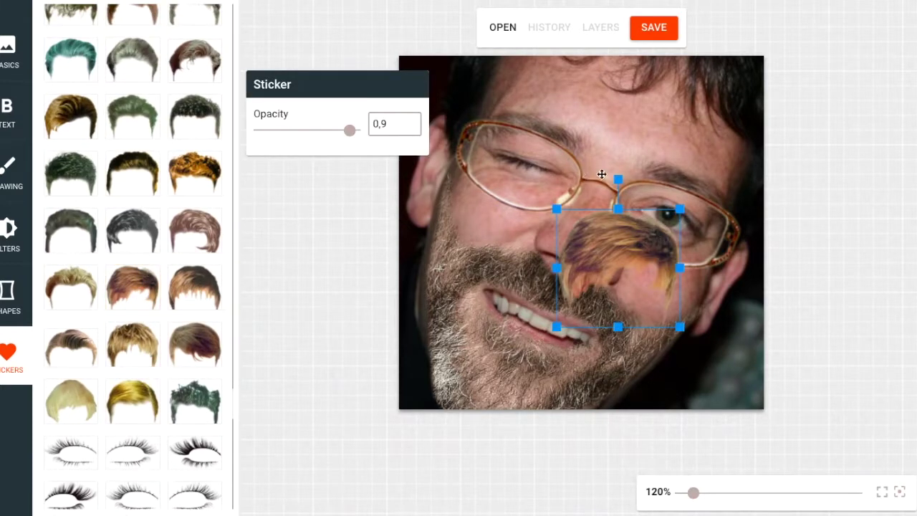
- Rotate, enlarge and move the blond hair over the head, then deselect it
{"action": "left_click_drag", "start_coordinate": [617, 178], "coordinate": [660, 175]}
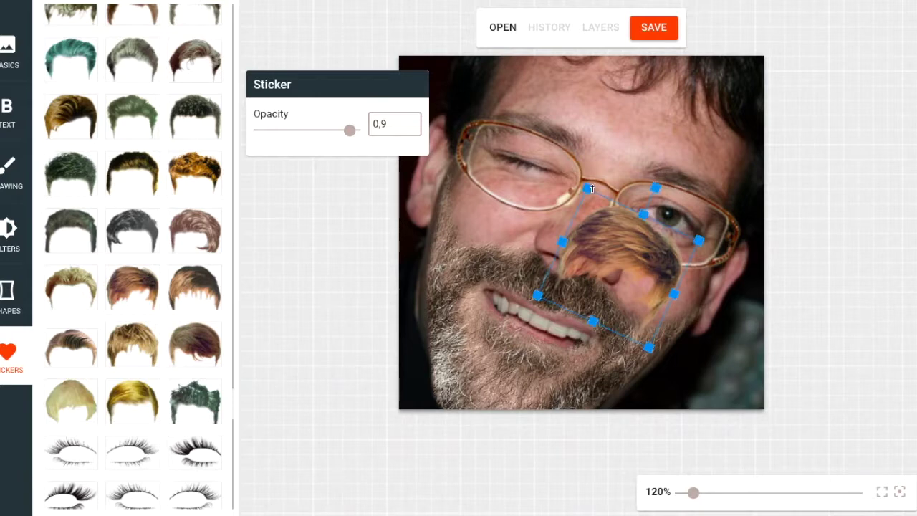
{"action": "left_click_drag", "start_coordinate": [588, 189], "coordinate": [438, 92]}
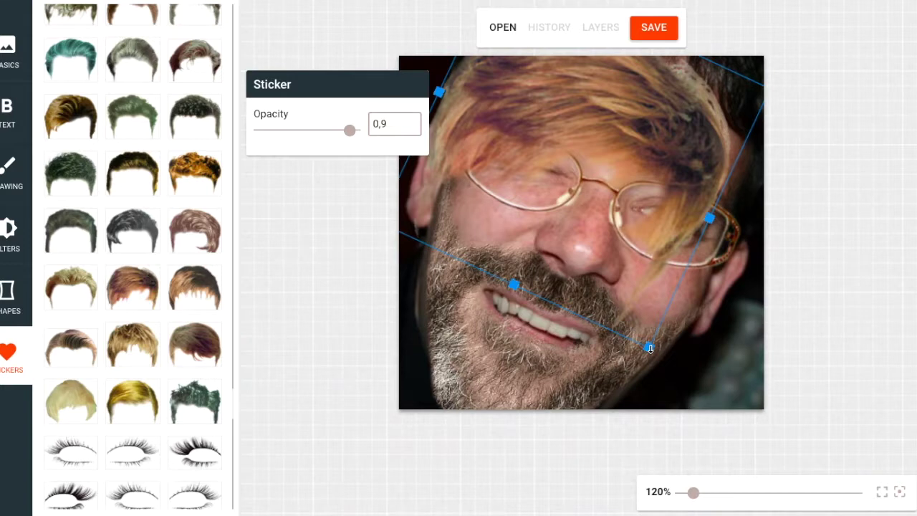
{"action": "left_click_drag", "start_coordinate": [649, 348], "coordinate": [699, 357]}
{"action": "left_click_drag", "start_coordinate": [714, 160], "coordinate": [745, 103]}
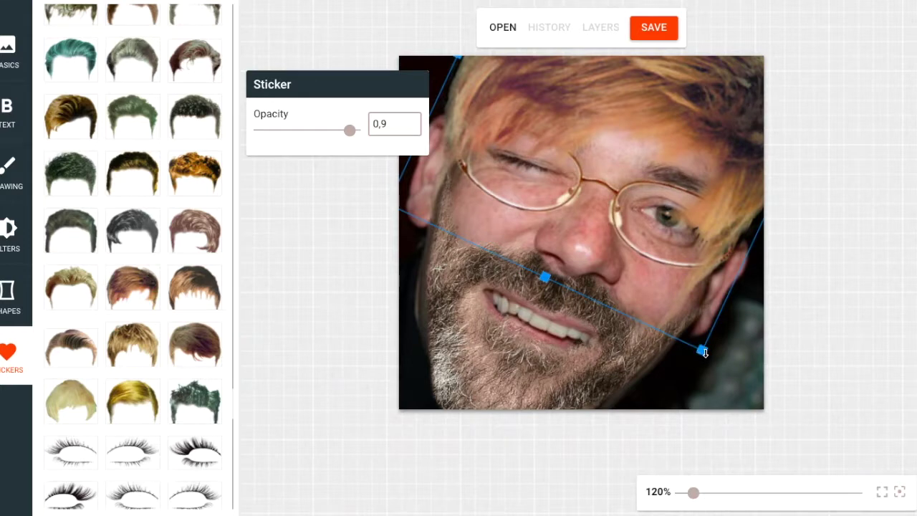
{"action": "left_click_drag", "start_coordinate": [705, 352], "coordinate": [726, 368]}
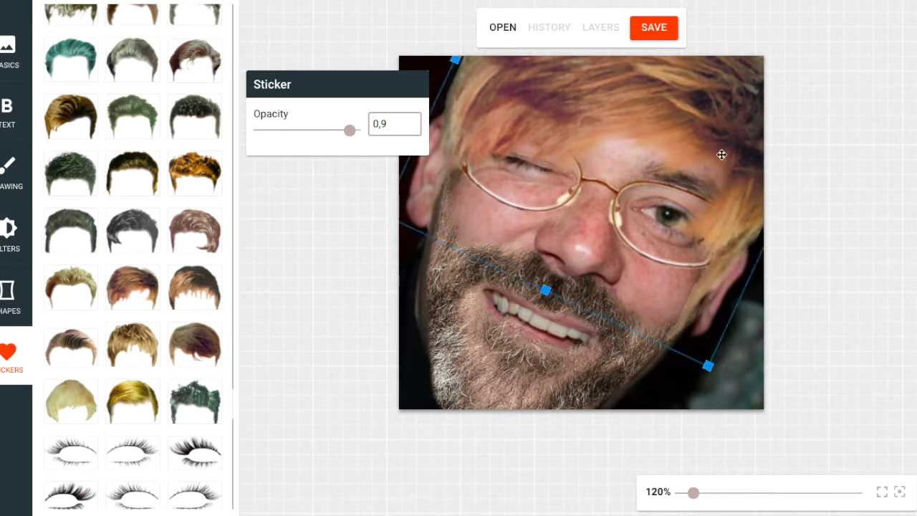
{"action": "left_click_drag", "start_coordinate": [718, 133], "coordinate": [722, 114]}
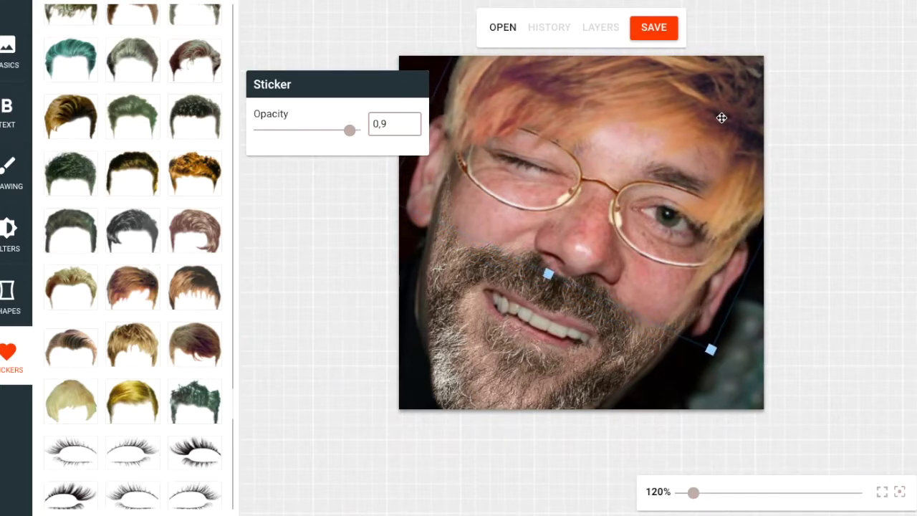
{"action": "left_click_drag", "start_coordinate": [721, 114], "coordinate": [721, 122]}
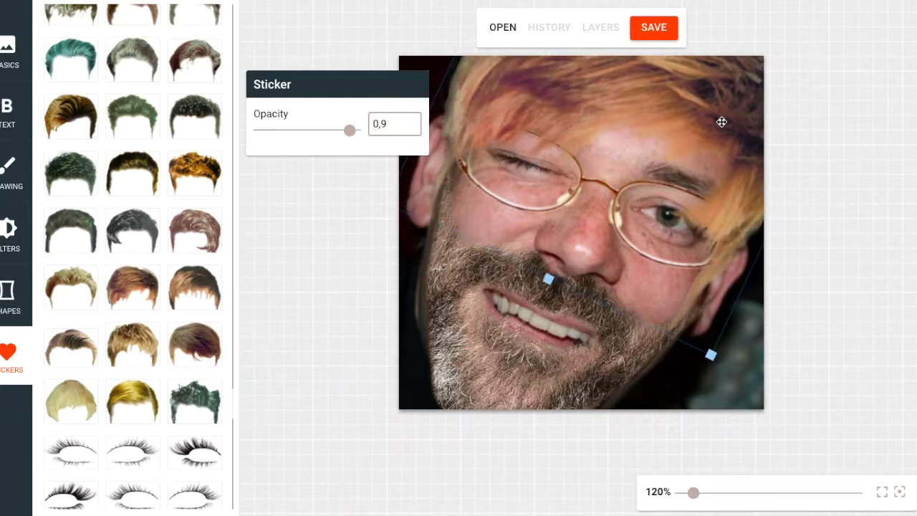
{"action": "left_click_drag", "start_coordinate": [721, 122], "coordinate": [653, 121]}
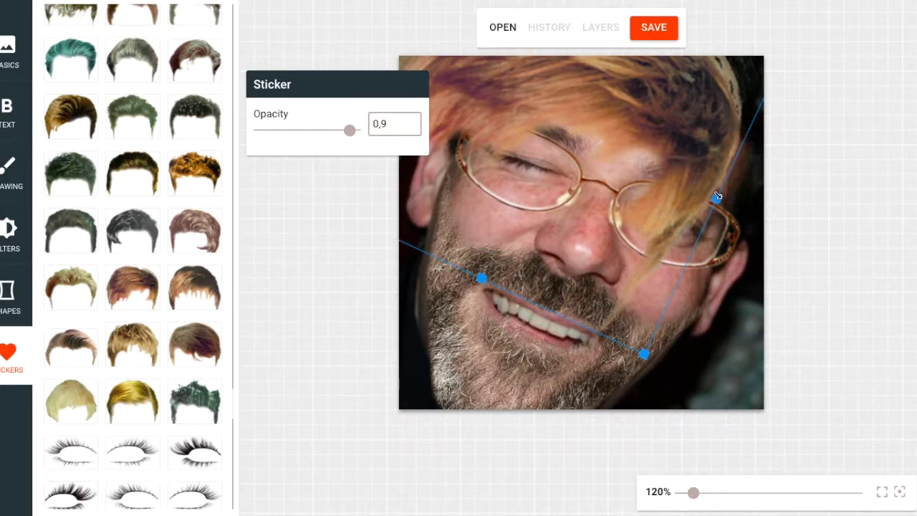
{"action": "mouse_move", "coordinate": [732, 197]}
{"action": "left_mouse_down"}
{"action": "mouse_move", "coordinate": [743, 200]}
{"action": "mouse_move", "coordinate": [720, 144]}
{"action": "mouse_move", "coordinate": [741, 143]}
{"action": "left_mouse_up"}
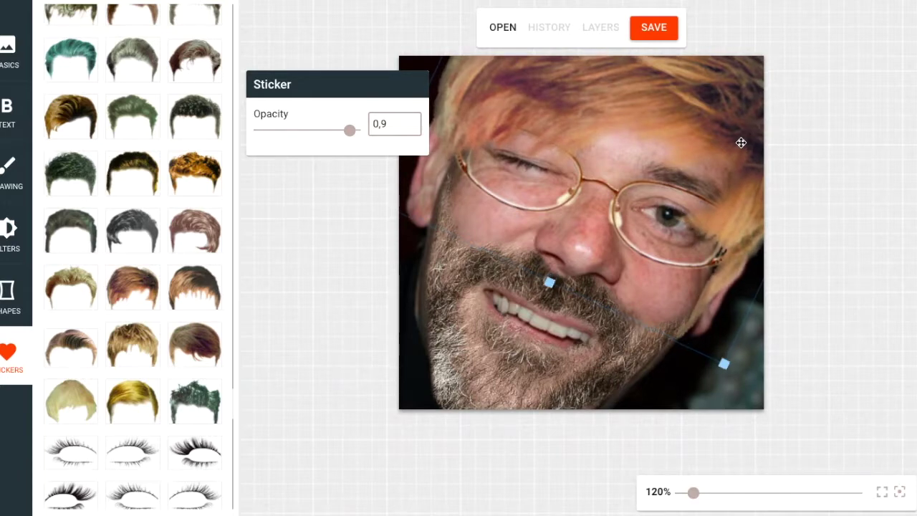
{"action": "left_click_drag", "start_coordinate": [741, 142], "coordinate": [741, 141]}
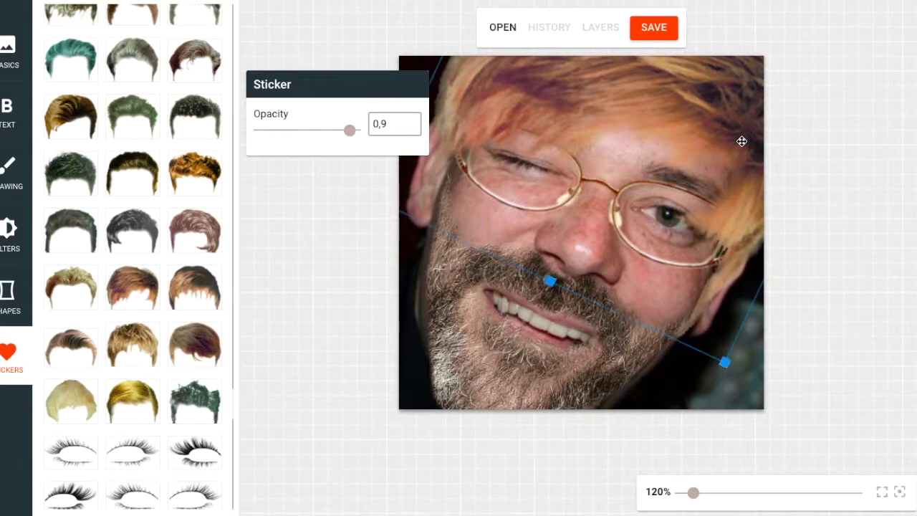
{"action": "left_click", "coordinate": [823, 174]}
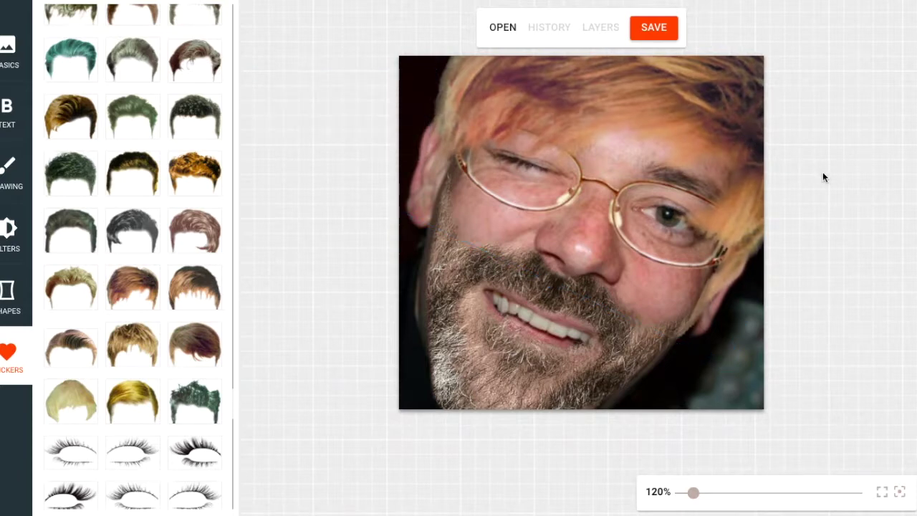
- Save the photo as JPEG image (33).jpeg and inspect it in Preview before closing
{"action": "left_click", "coordinate": [663, 29]}
{"action": "left_click", "coordinate": [449, 323]}
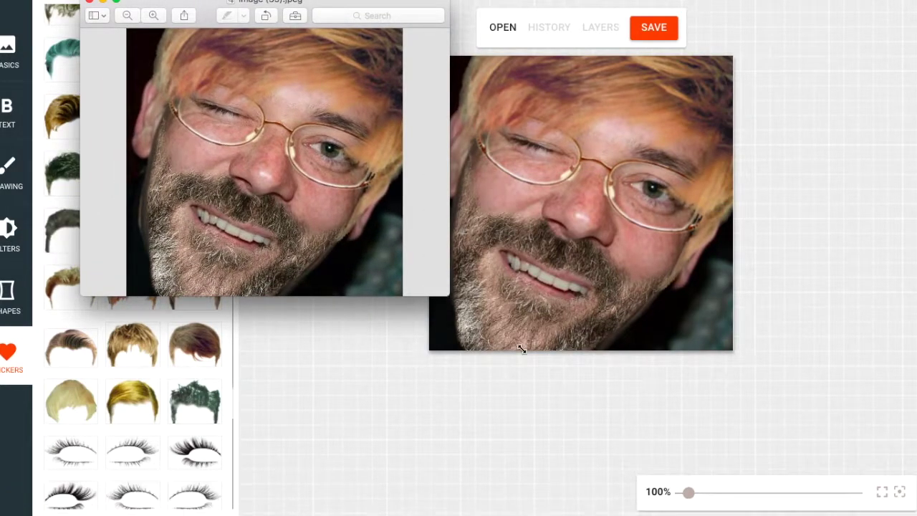
{"action": "left_click_drag", "start_coordinate": [447, 293], "coordinate": [692, 486]}
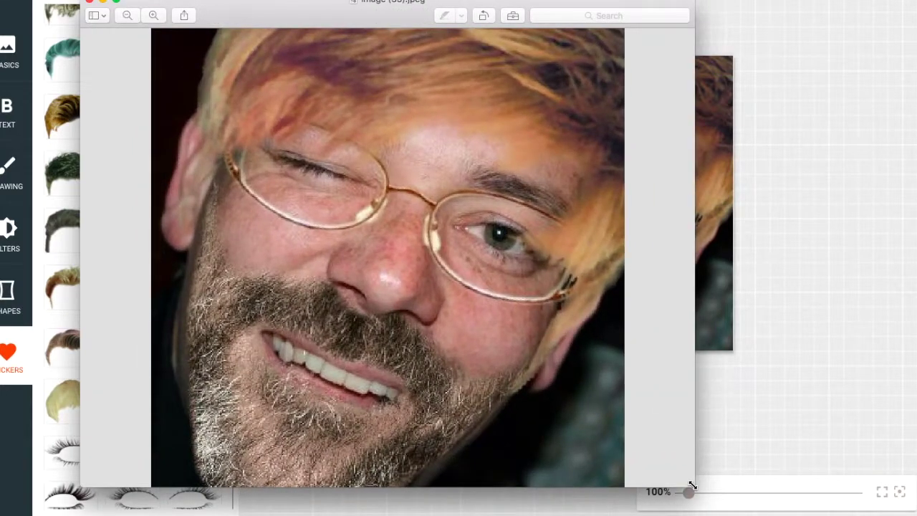
{"action": "left_click_drag", "start_coordinate": [692, 486], "coordinate": [466, 328]}
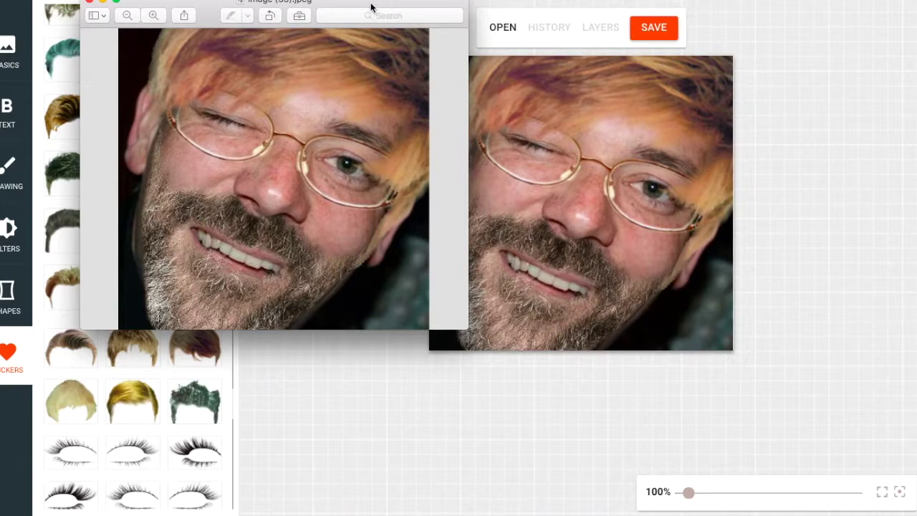
{"action": "left_click", "coordinate": [88, 3]}
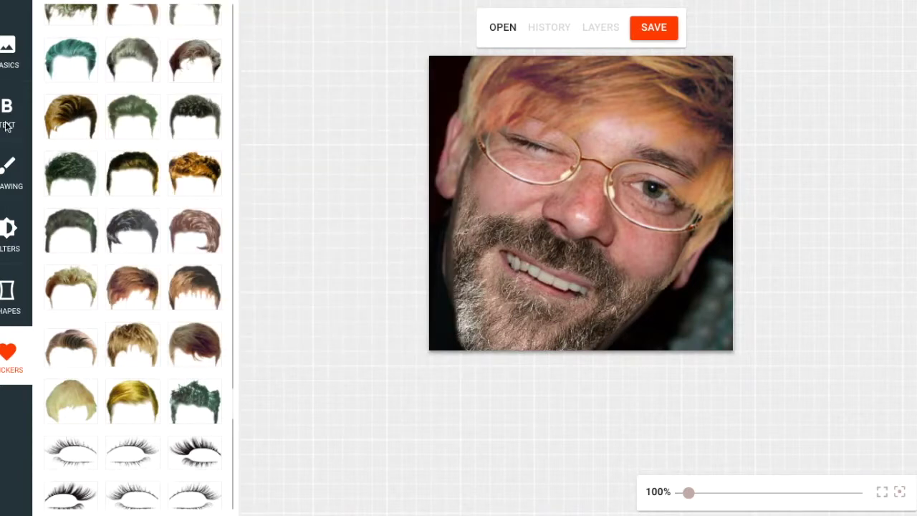
- Apply the Grayscale filter, save as JPEG image (34).jpeg and open the download
{"action": "left_click", "coordinate": [11, 239]}
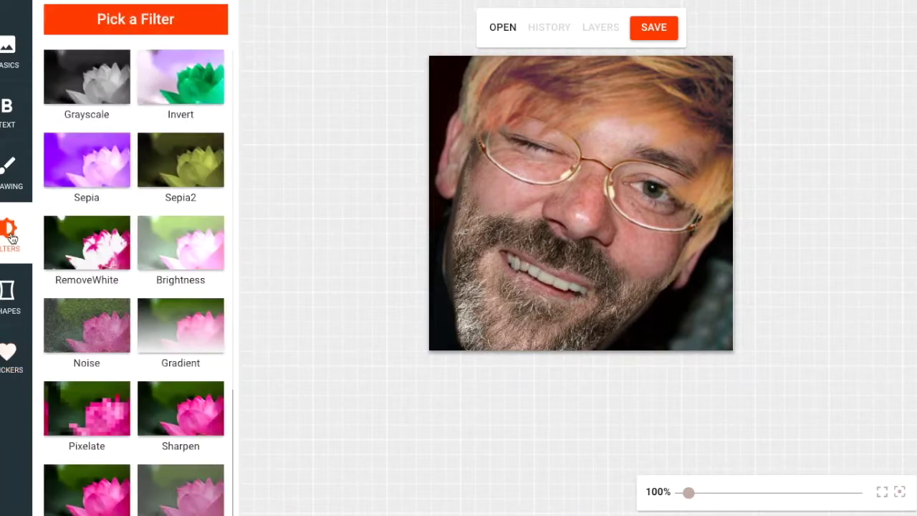
{"action": "left_click", "coordinate": [97, 80]}
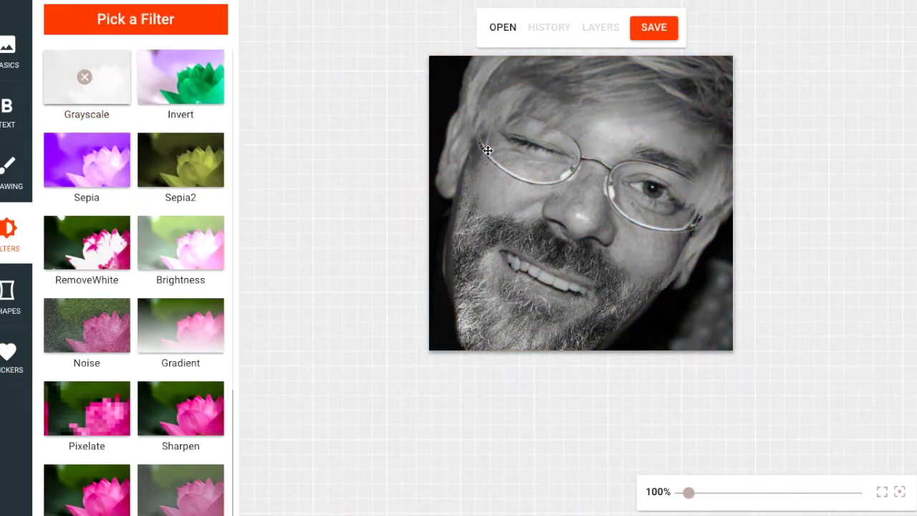
{"action": "left_click", "coordinate": [659, 34]}
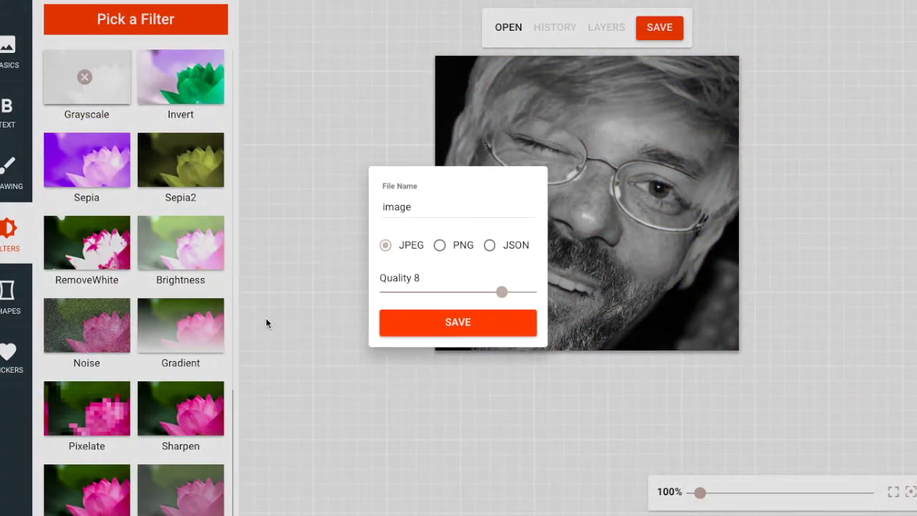
{"action": "left_click", "coordinate": [459, 327]}
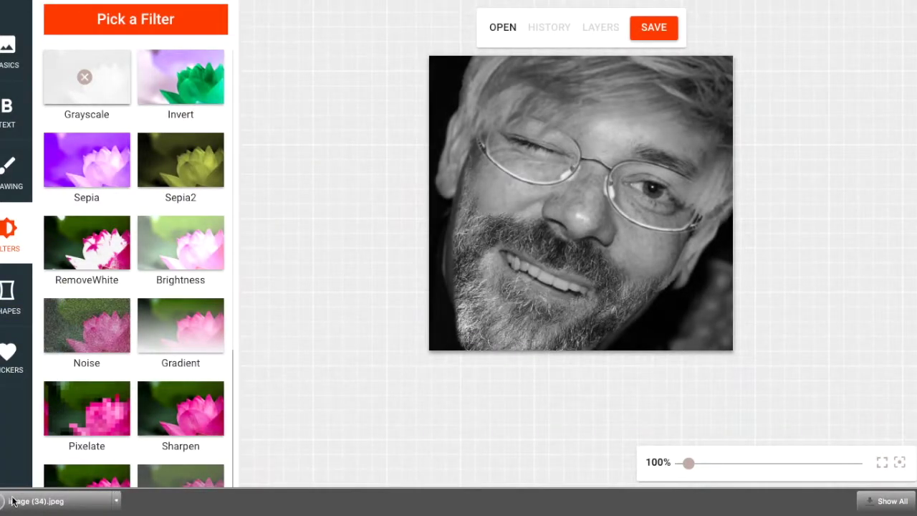
{"action": "left_click", "coordinate": [17, 507]}
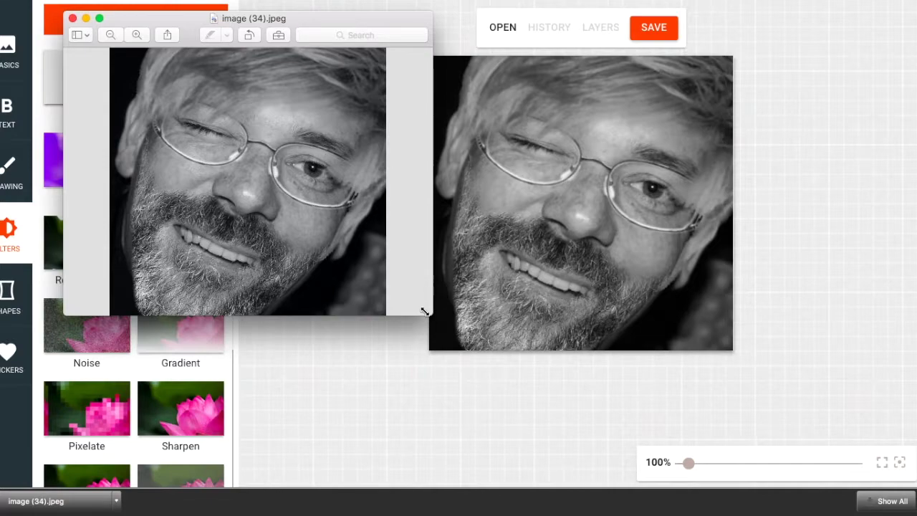
- Enlarge the Preview window to inspect the grayscale image (34).jpeg with its stickers
{"action": "left_click_drag", "start_coordinate": [432, 314], "coordinate": [669, 514]}
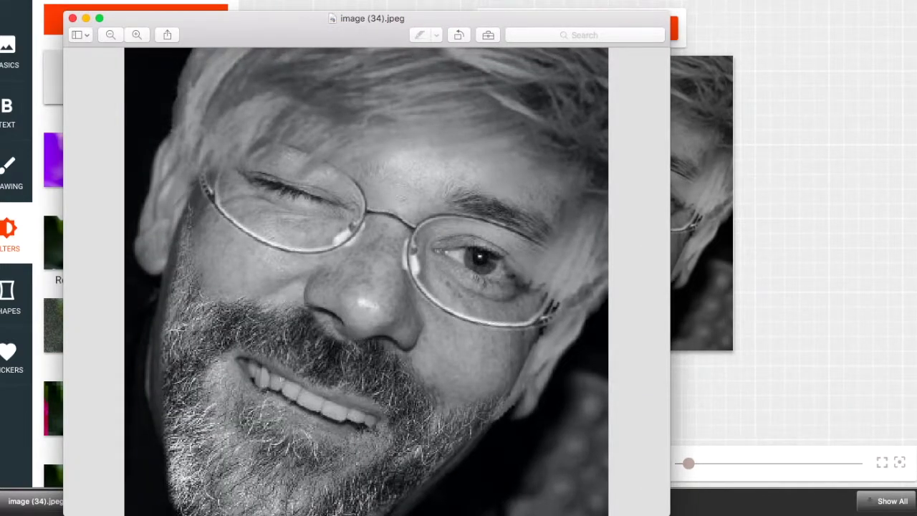